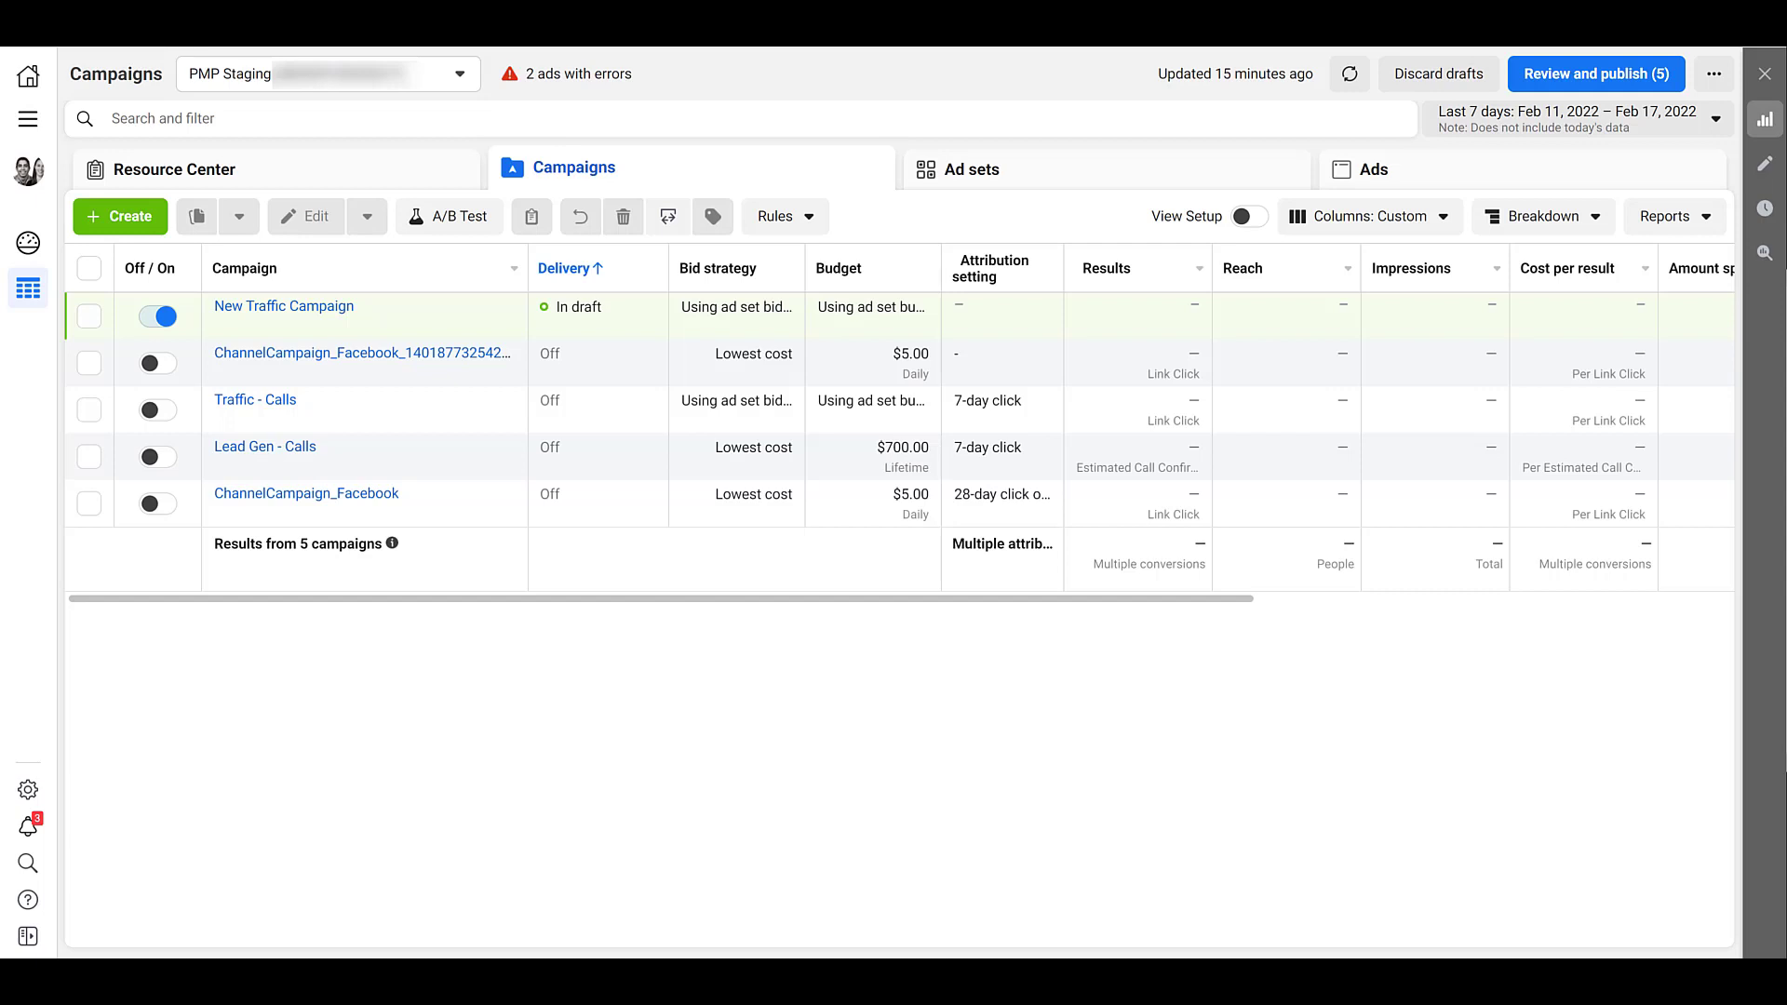
# In Meta Business Settings, expand a PMP Staging member's permissions, including full ad account control.
pyautogui.click(28, 118)
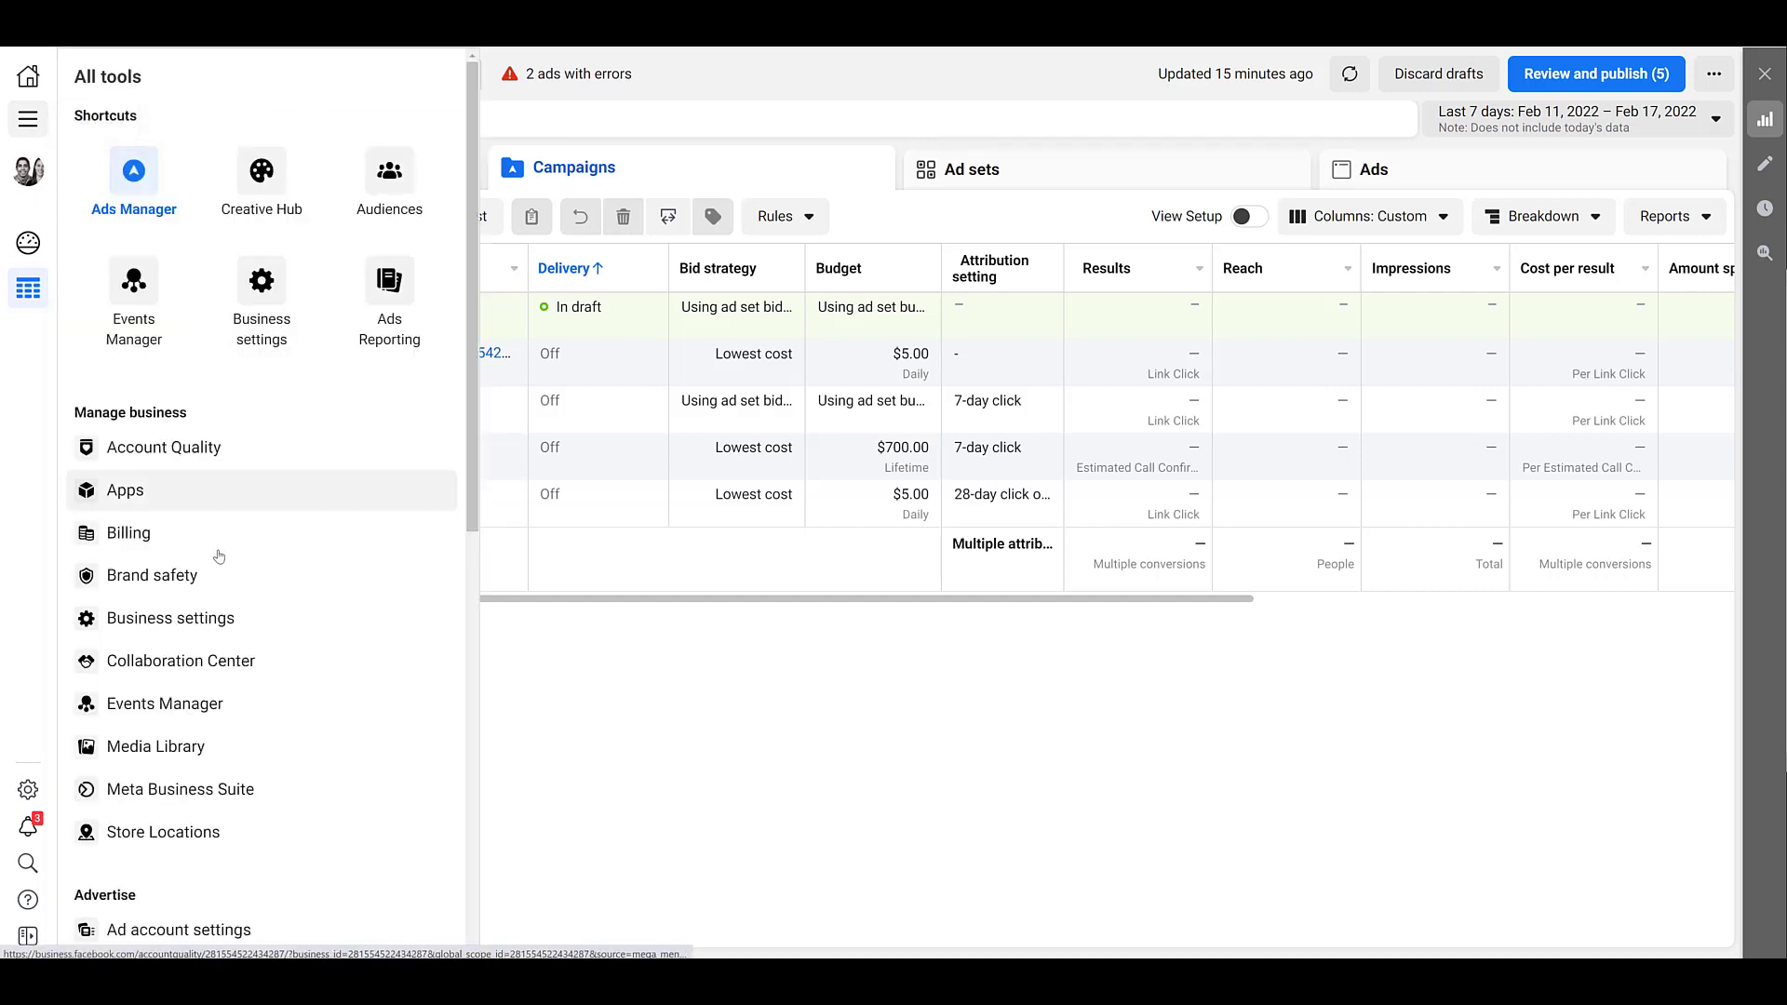
pyautogui.click(213, 621)
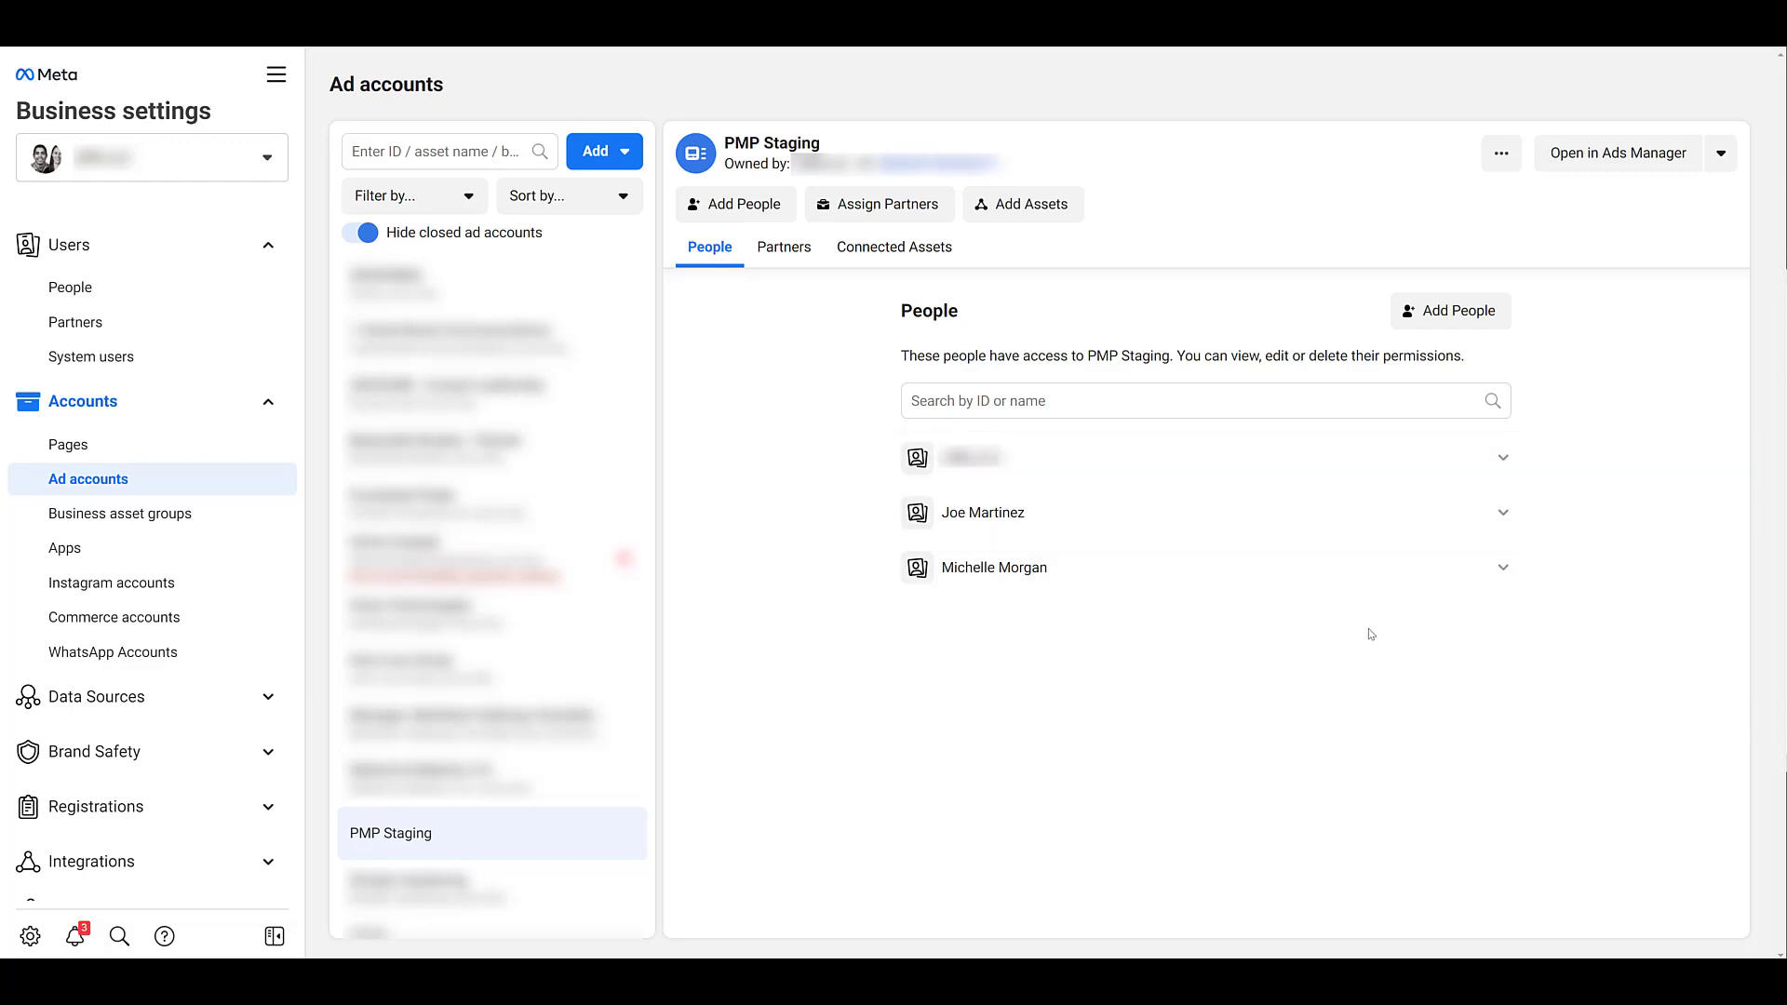
pyautogui.click(1502, 514)
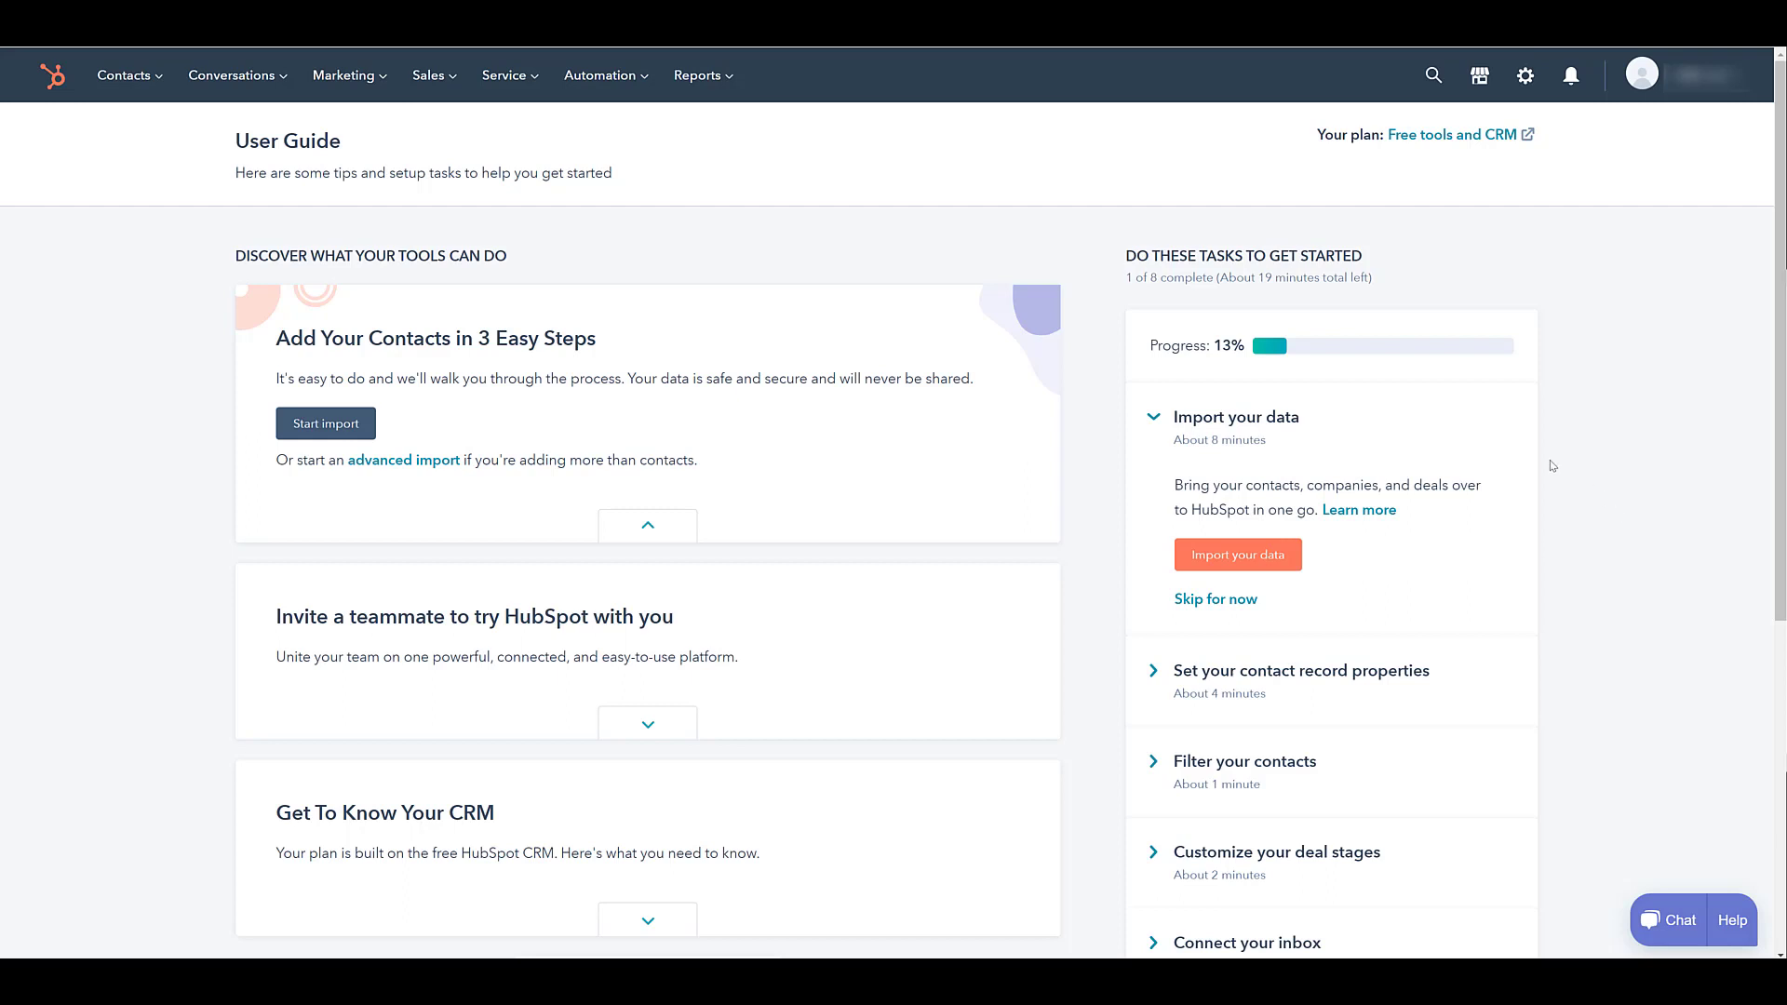
# Go from the HubSpot Ads dashboard's Accounts menu to connecting a new ad account.
pyautogui.click(373, 80)
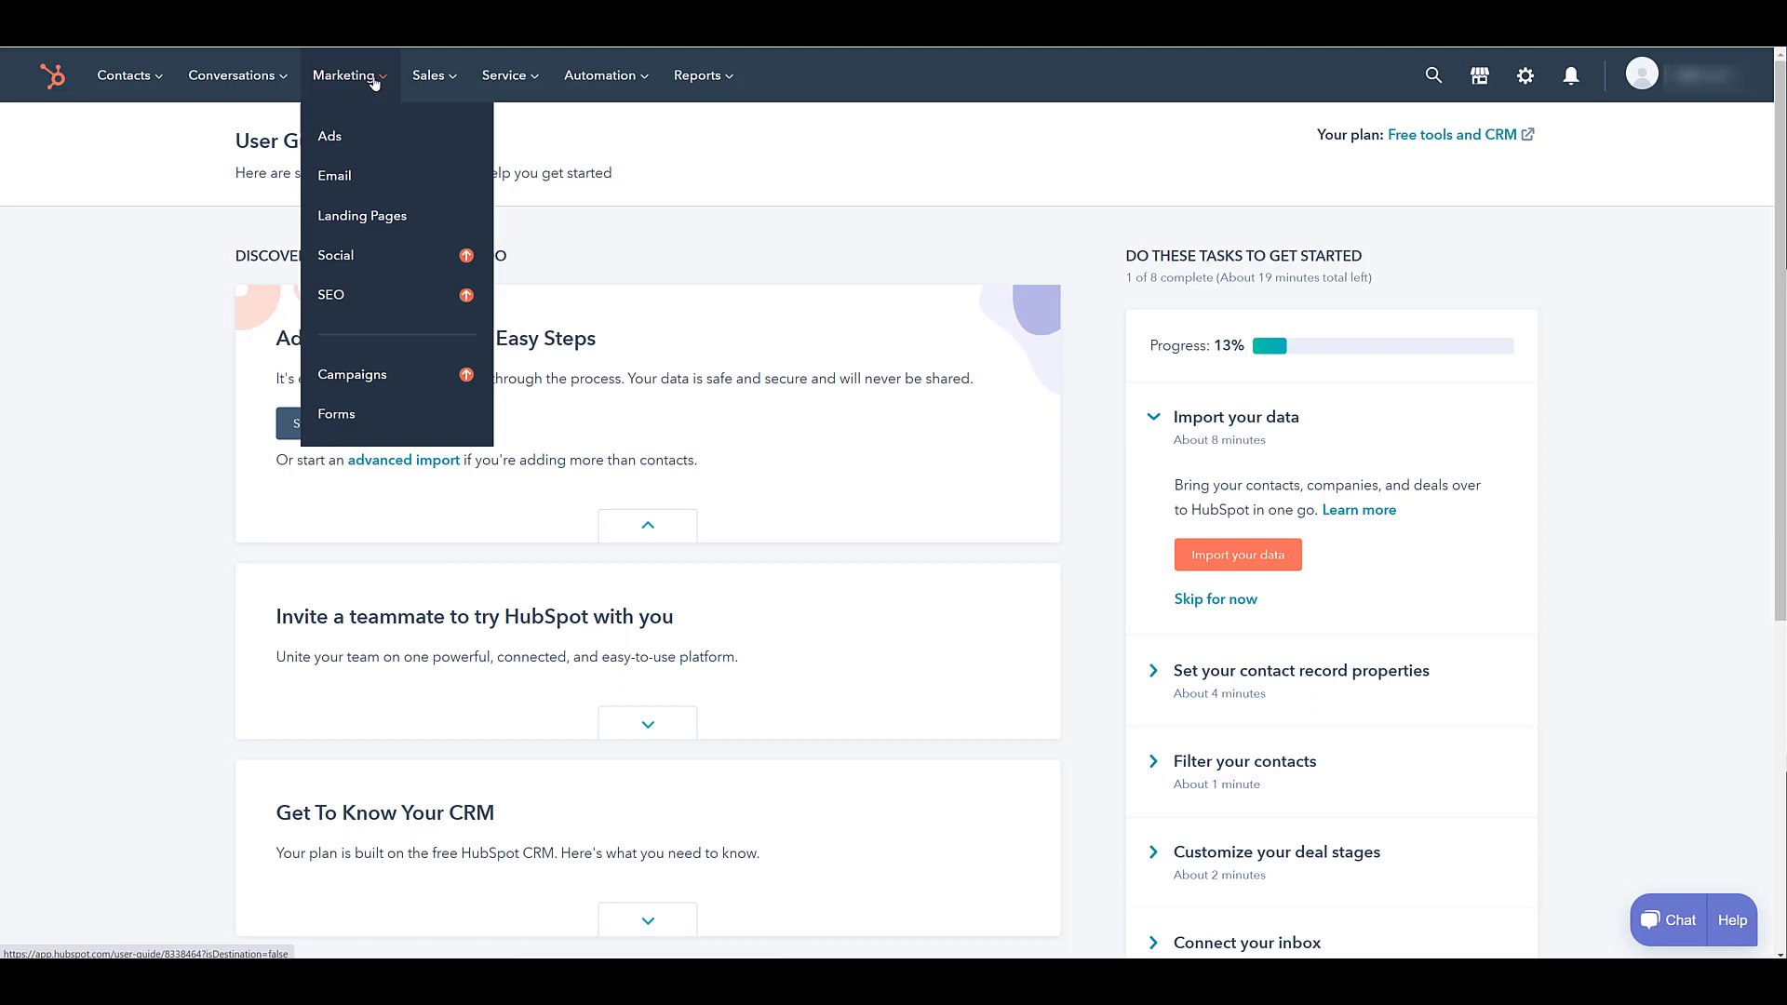
pyautogui.click(387, 136)
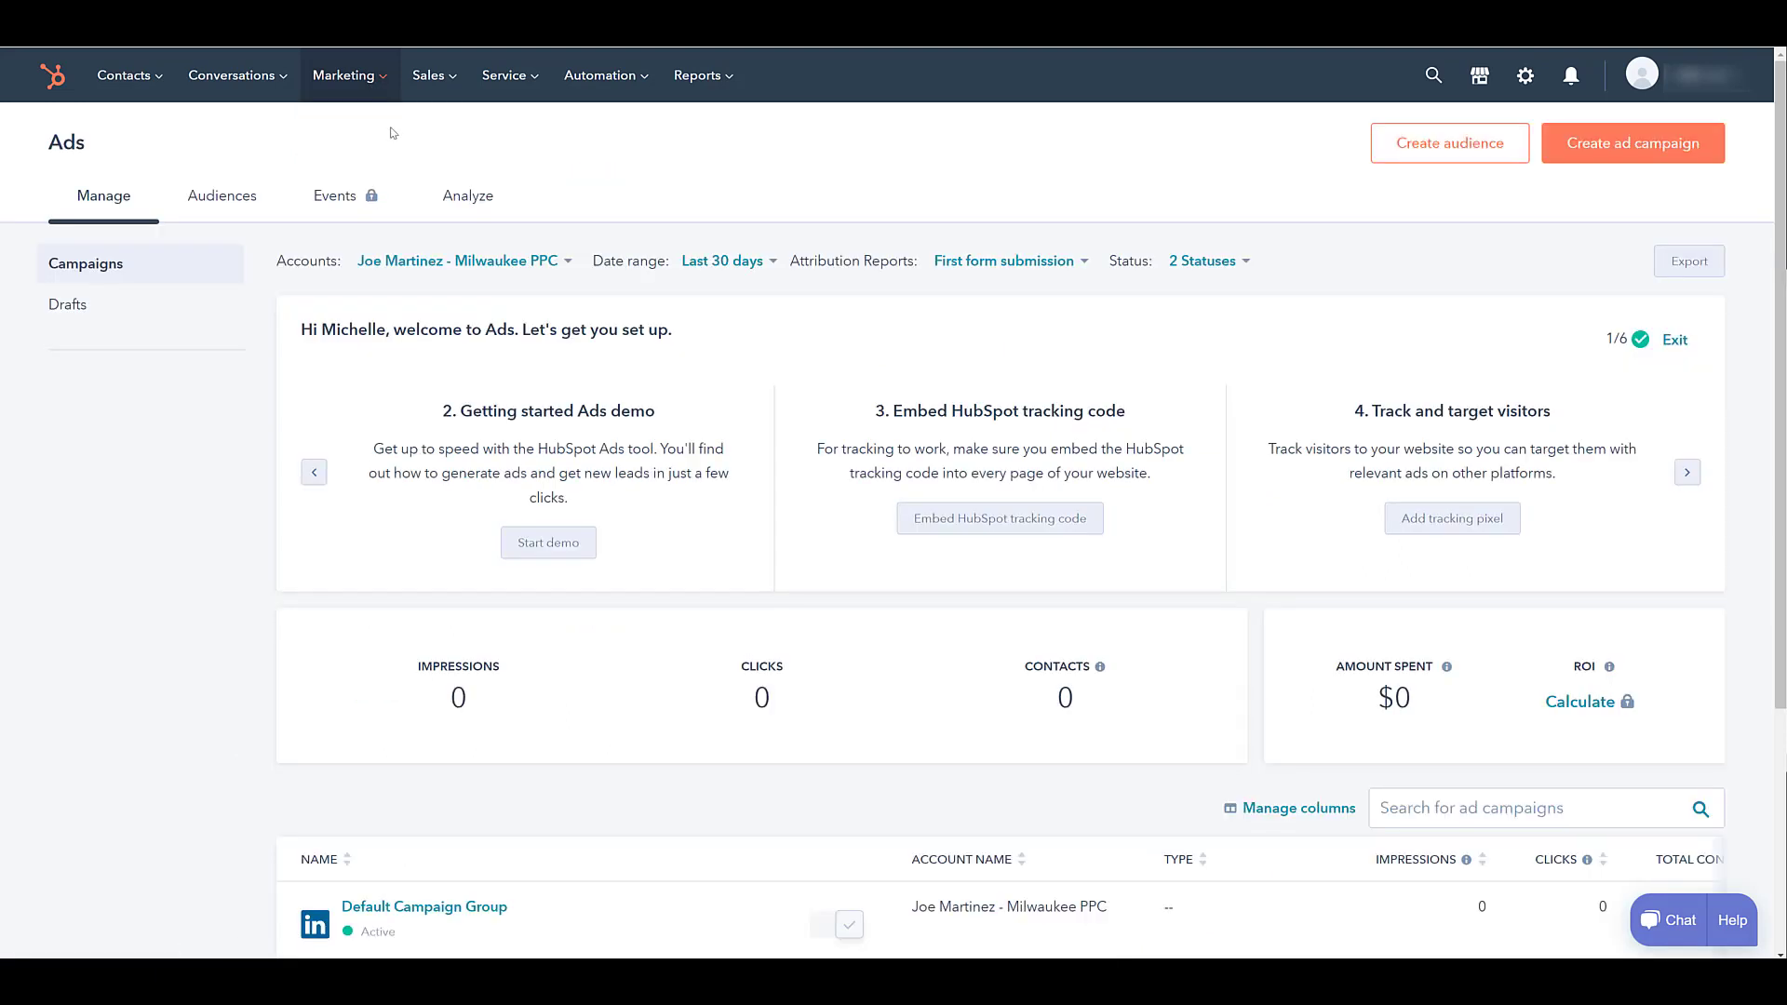
pyautogui.click(510, 270)
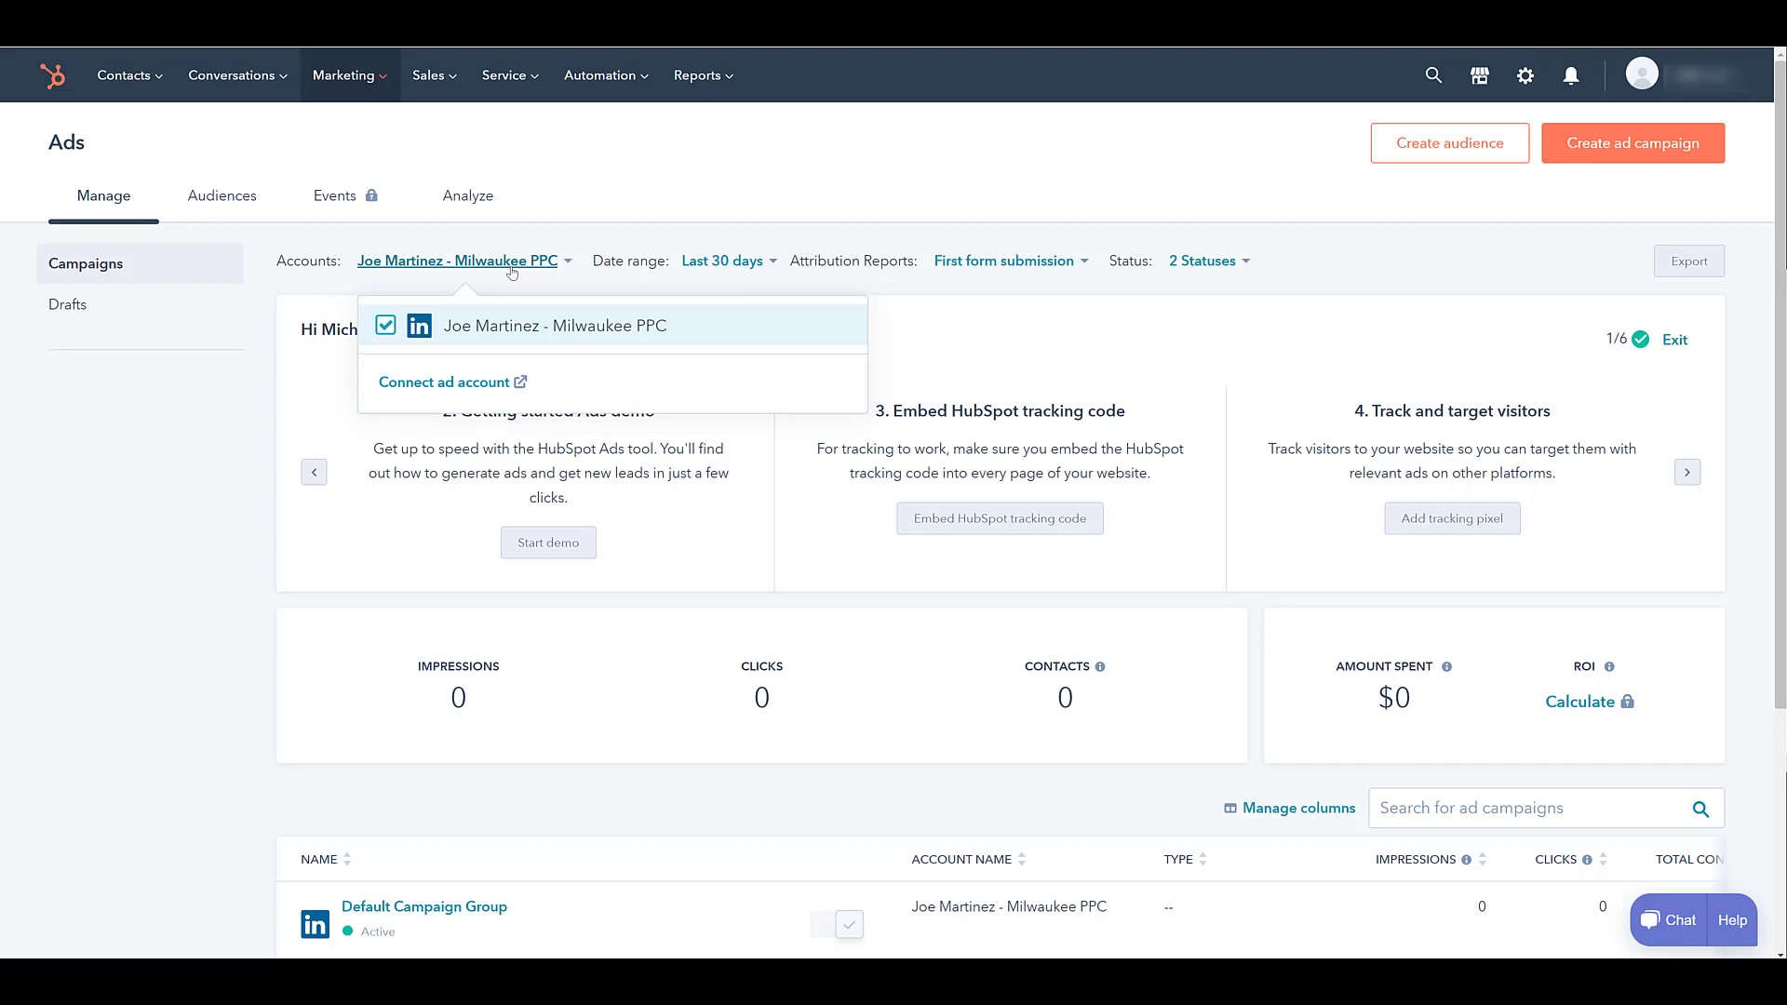
pyautogui.click(489, 382)
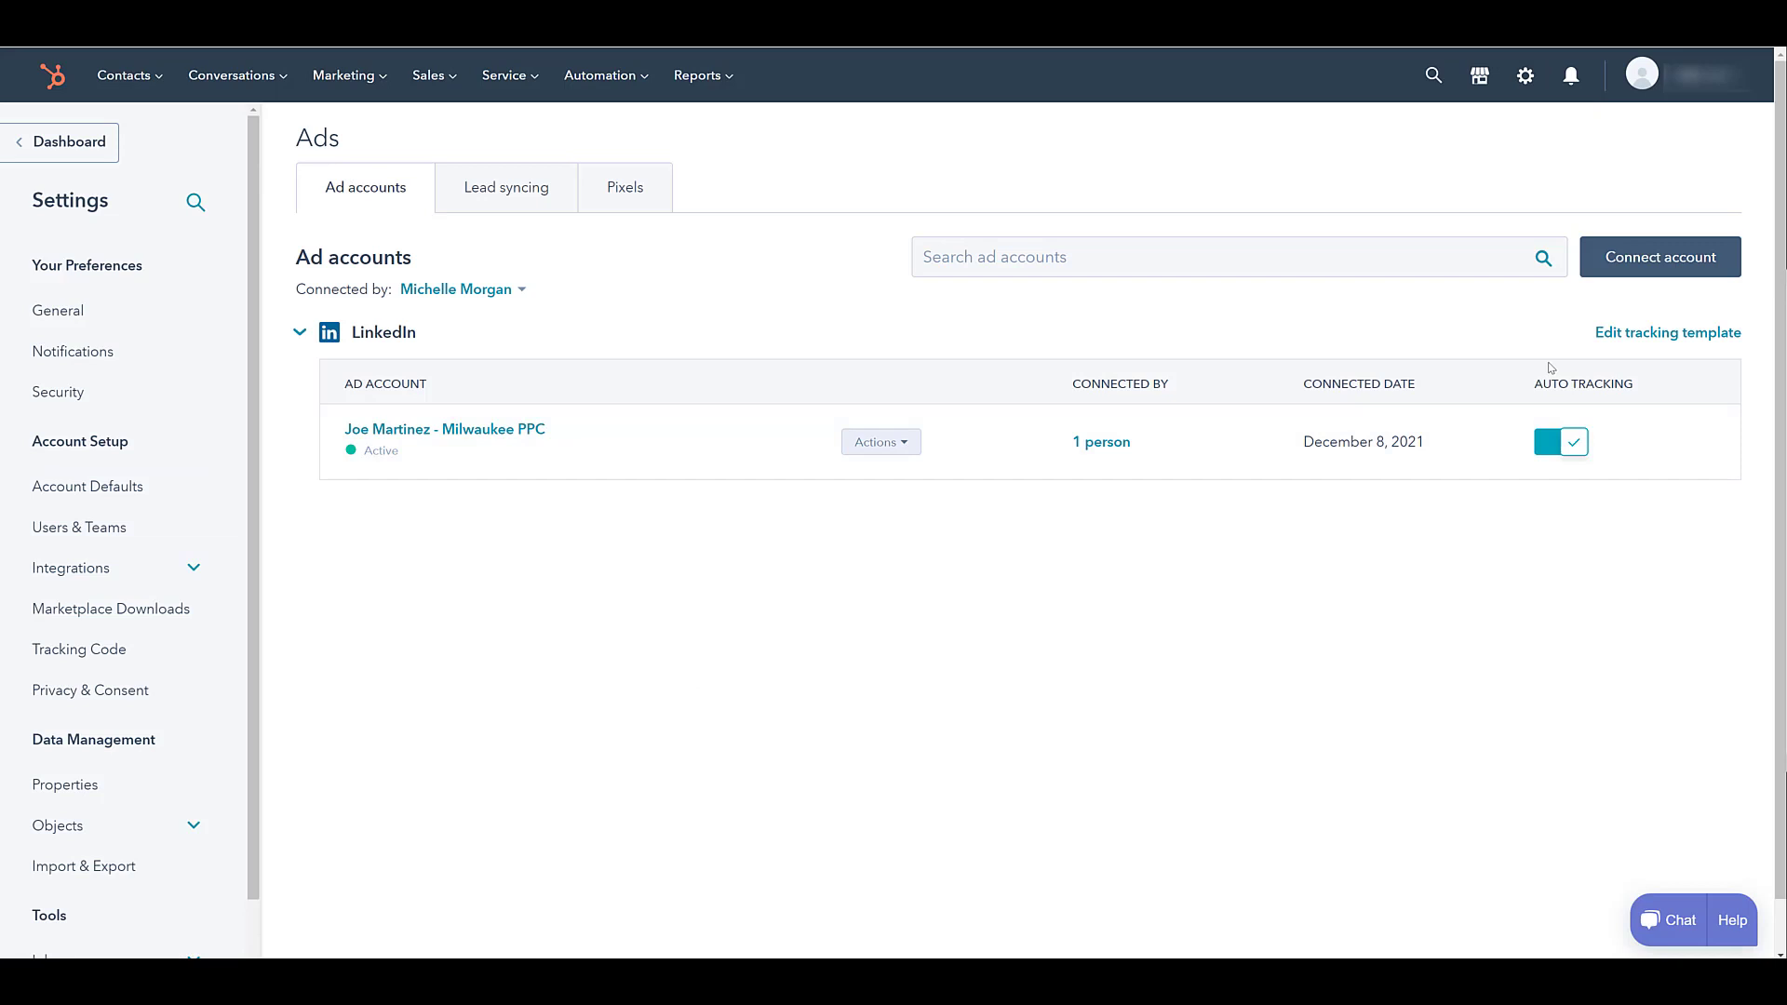
# Start connecting a Facebook ad account and continue the Facebook sign-in.
pyautogui.click(1671, 263)
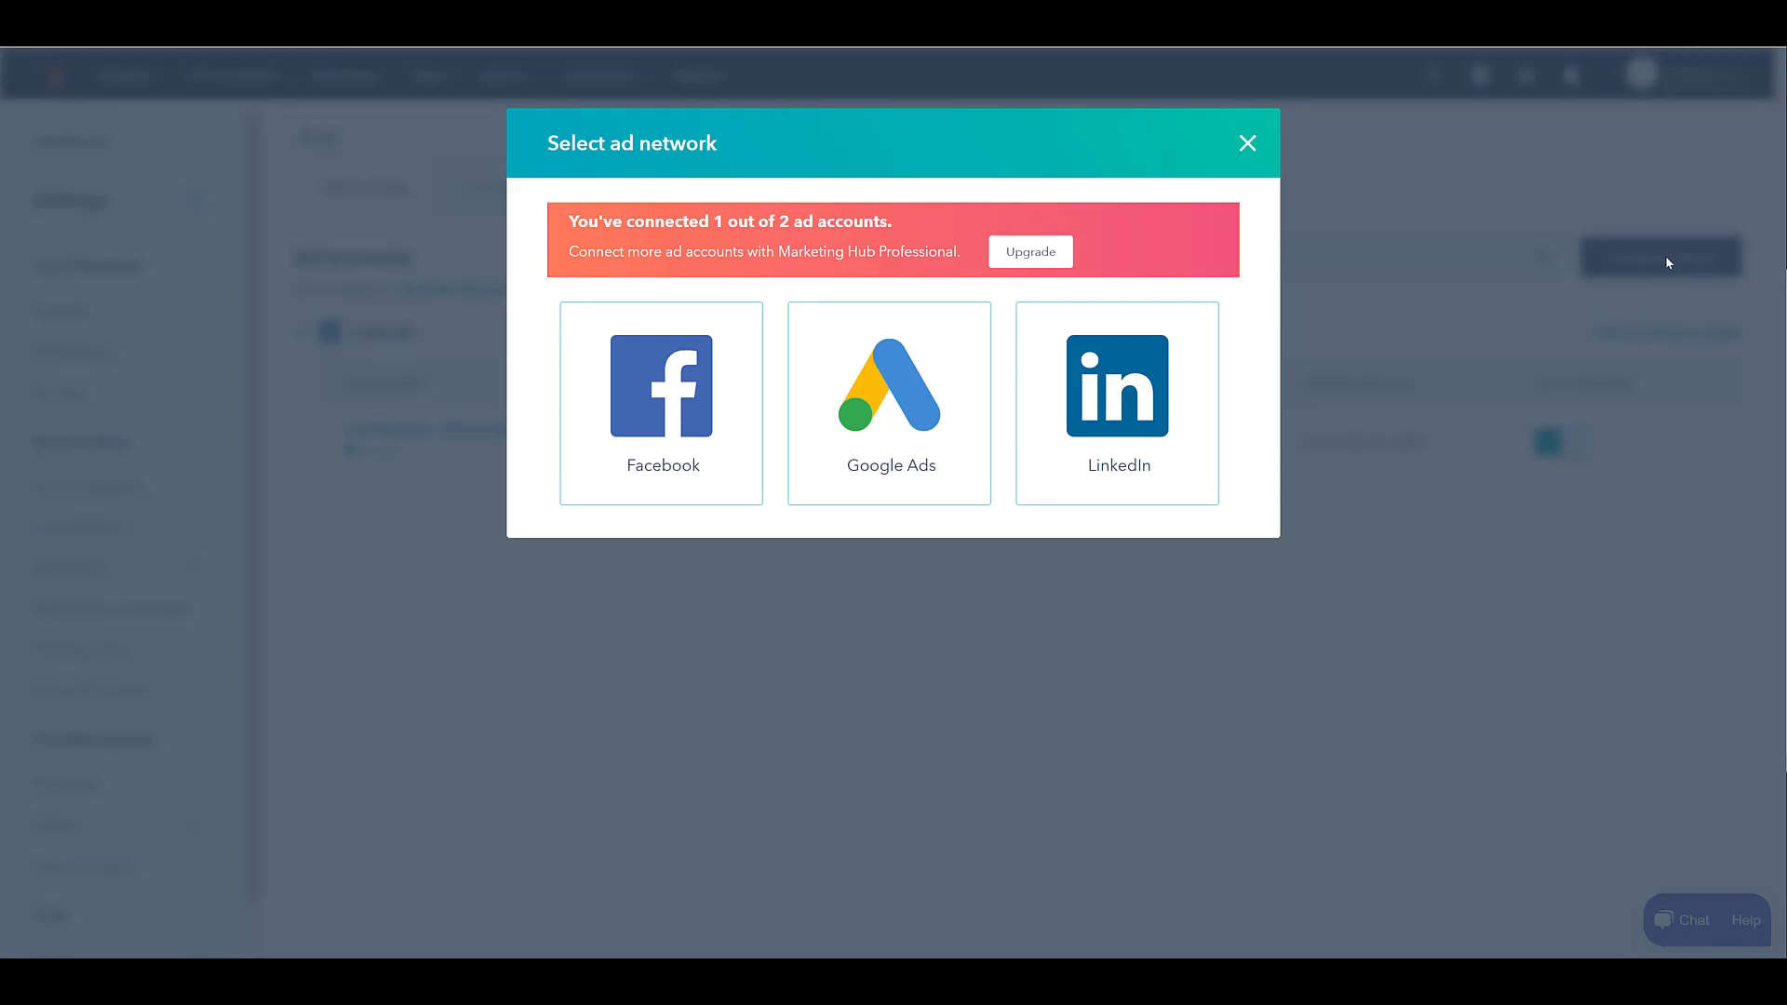
pyautogui.click(696, 379)
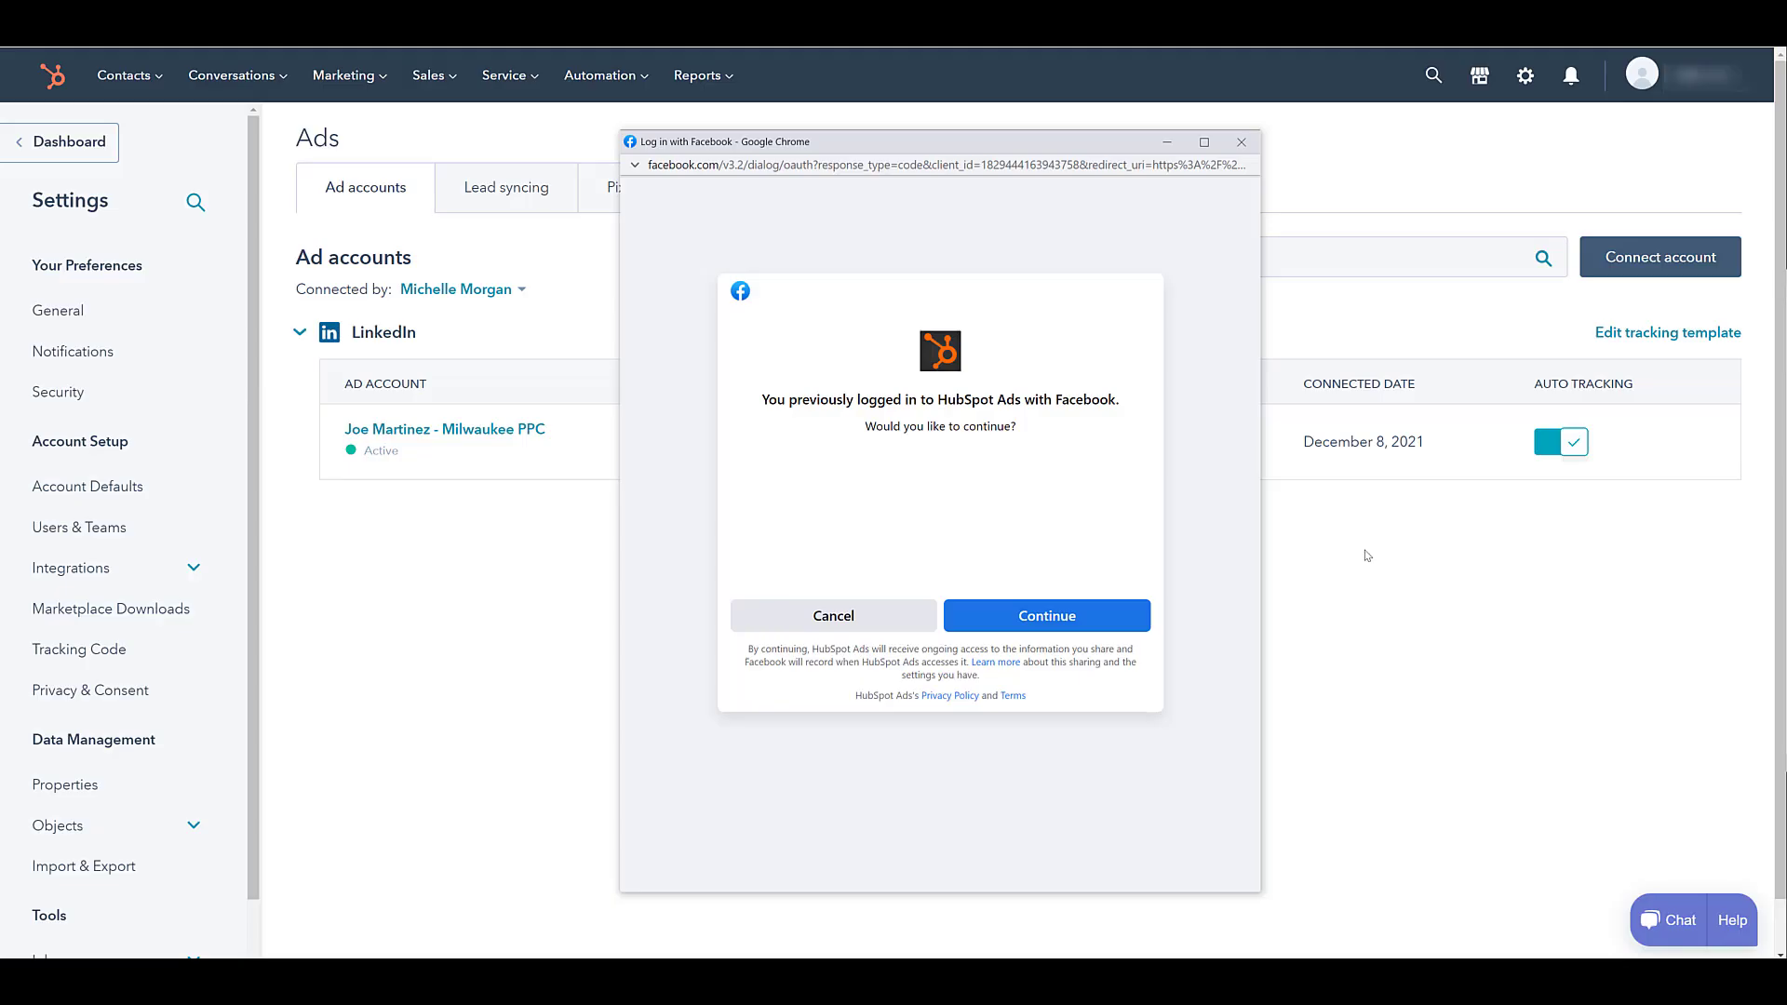
pyautogui.click(1049, 616)
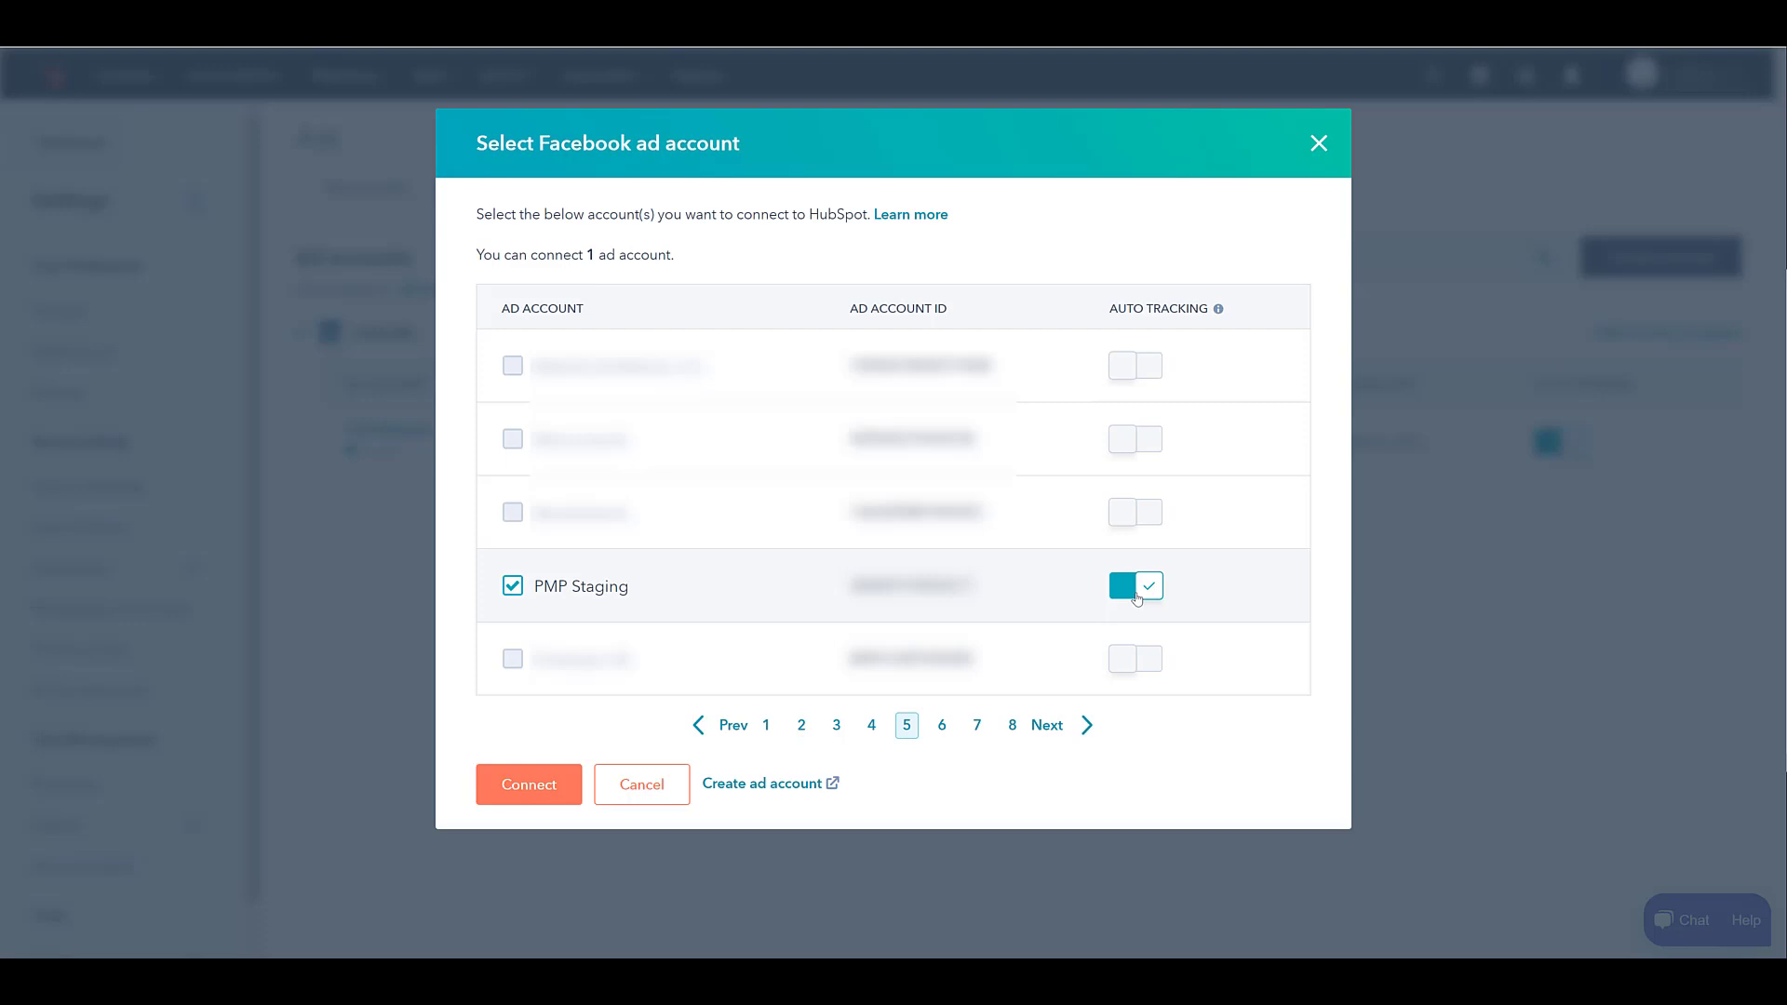
# Connect PMP Staging with Limit Data Use switched on, then go to Lead syncing.
pyautogui.click(538, 786)
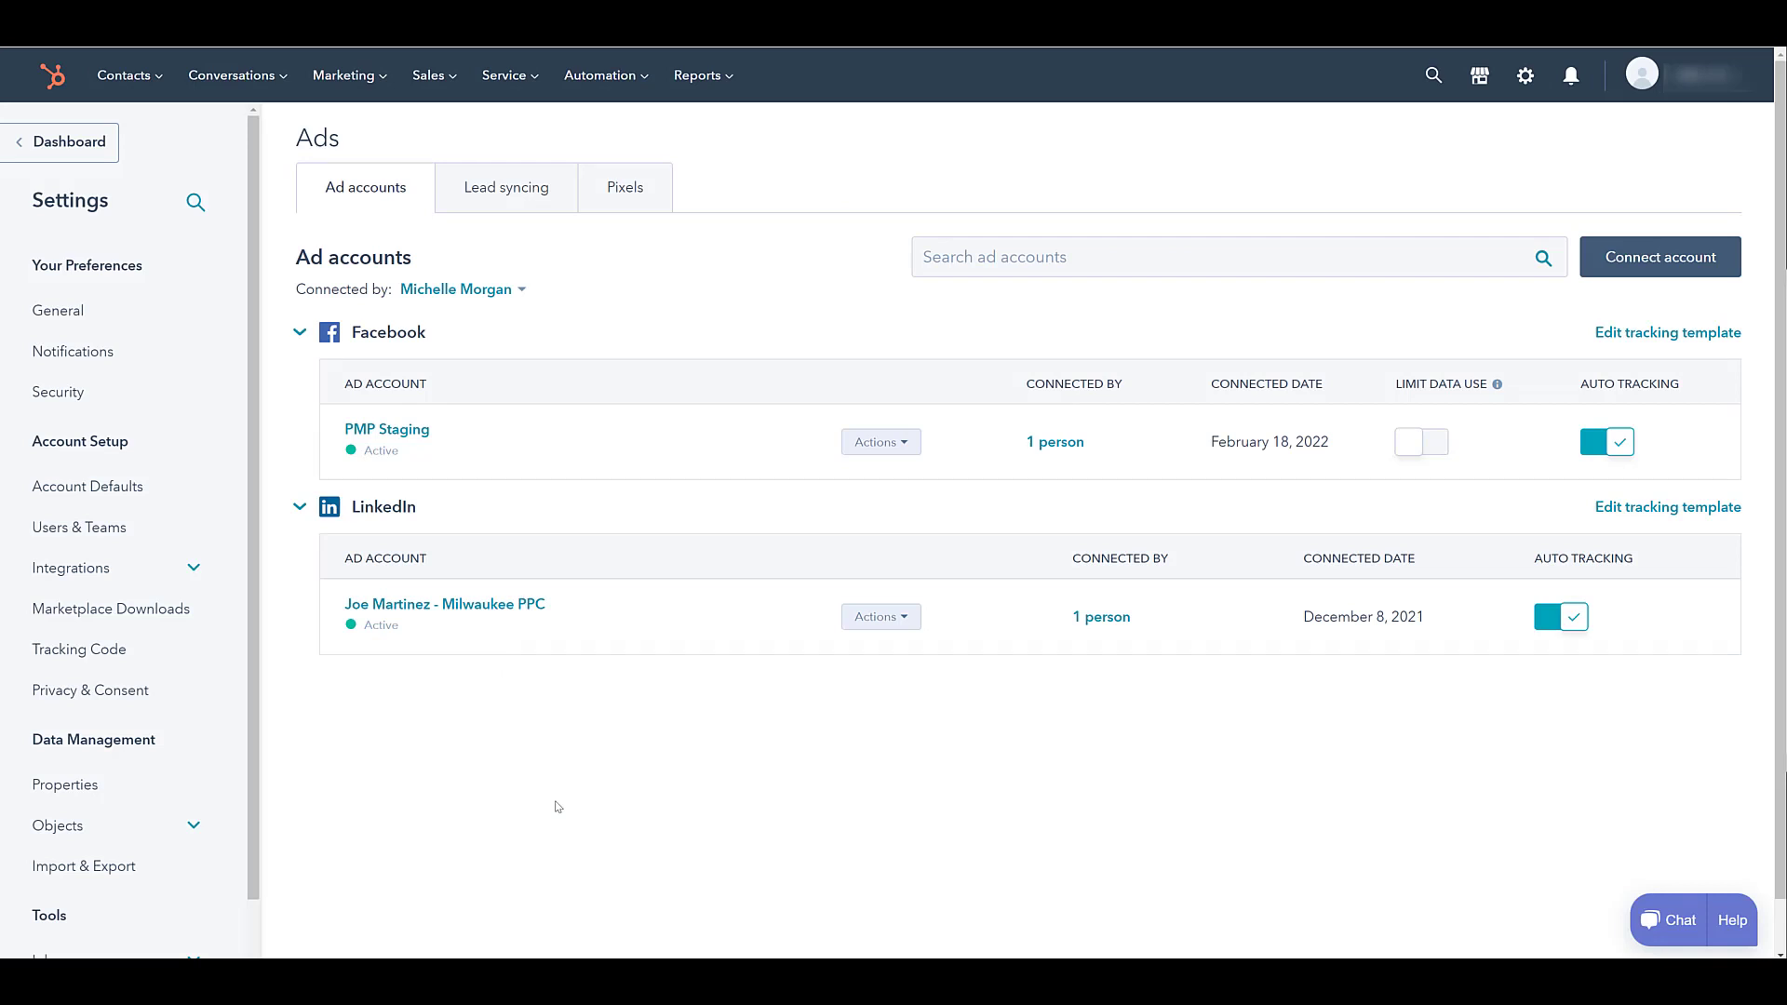
pyautogui.click(1429, 459)
pyautogui.moveTo(1500, 389)
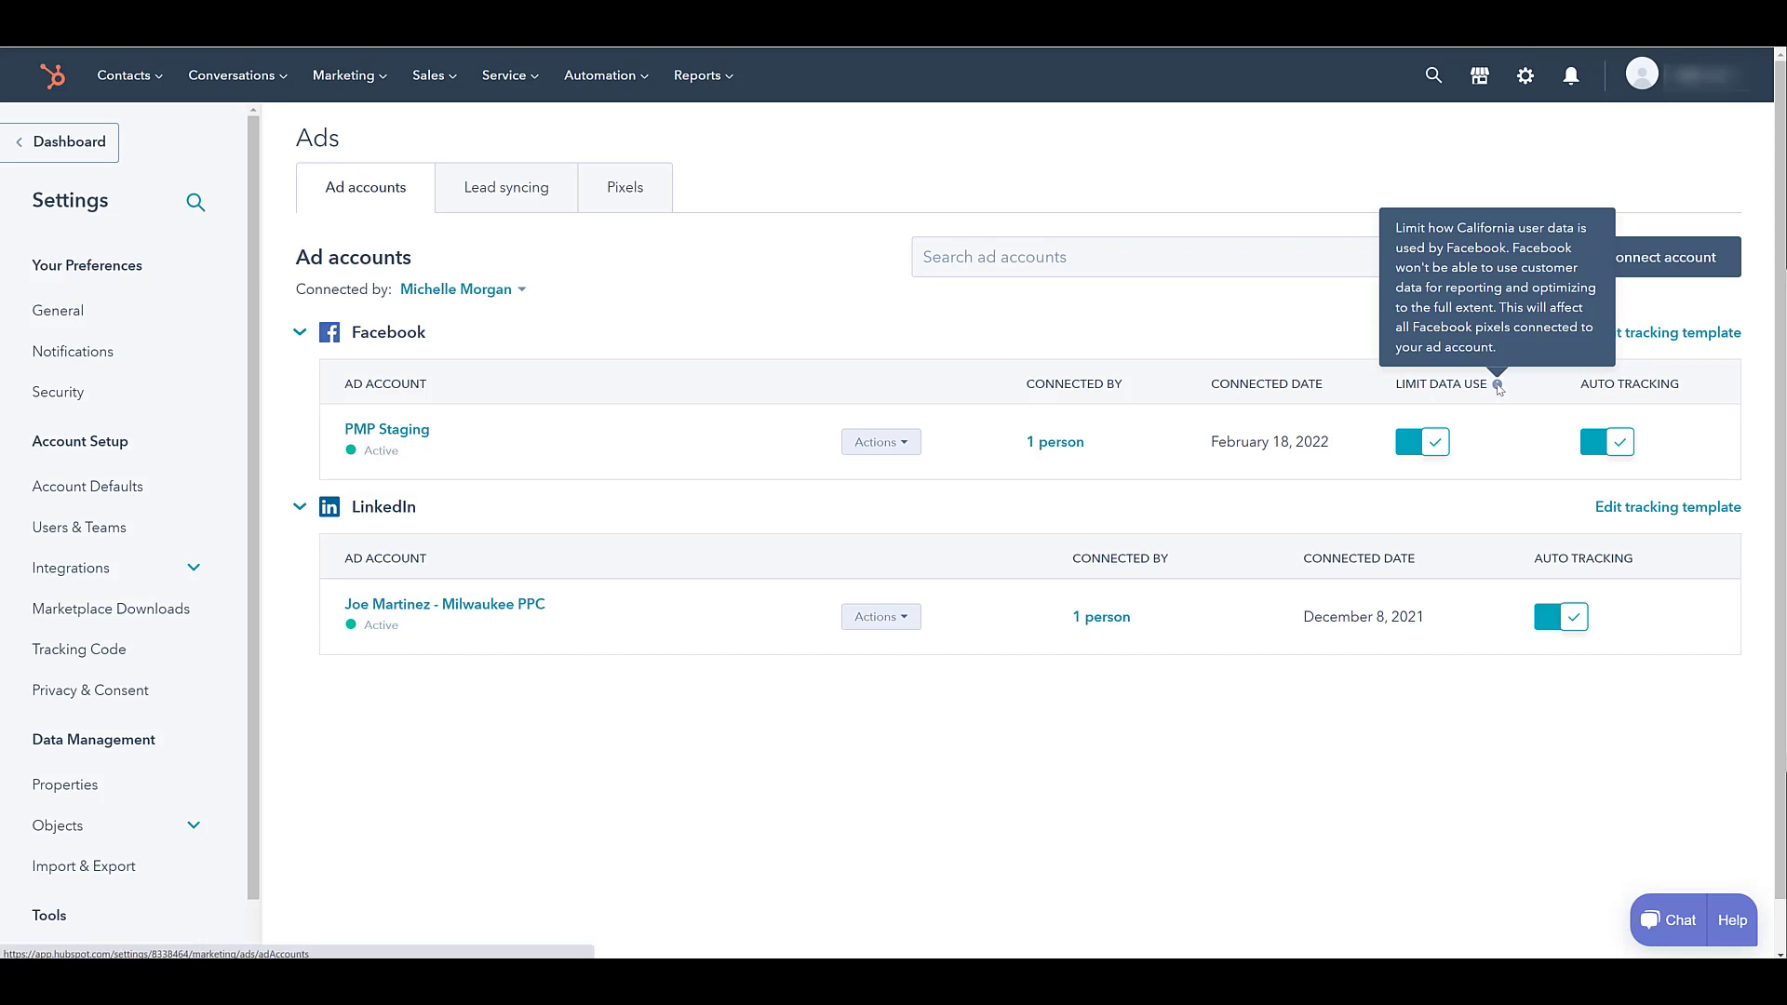
pyautogui.click(503, 196)
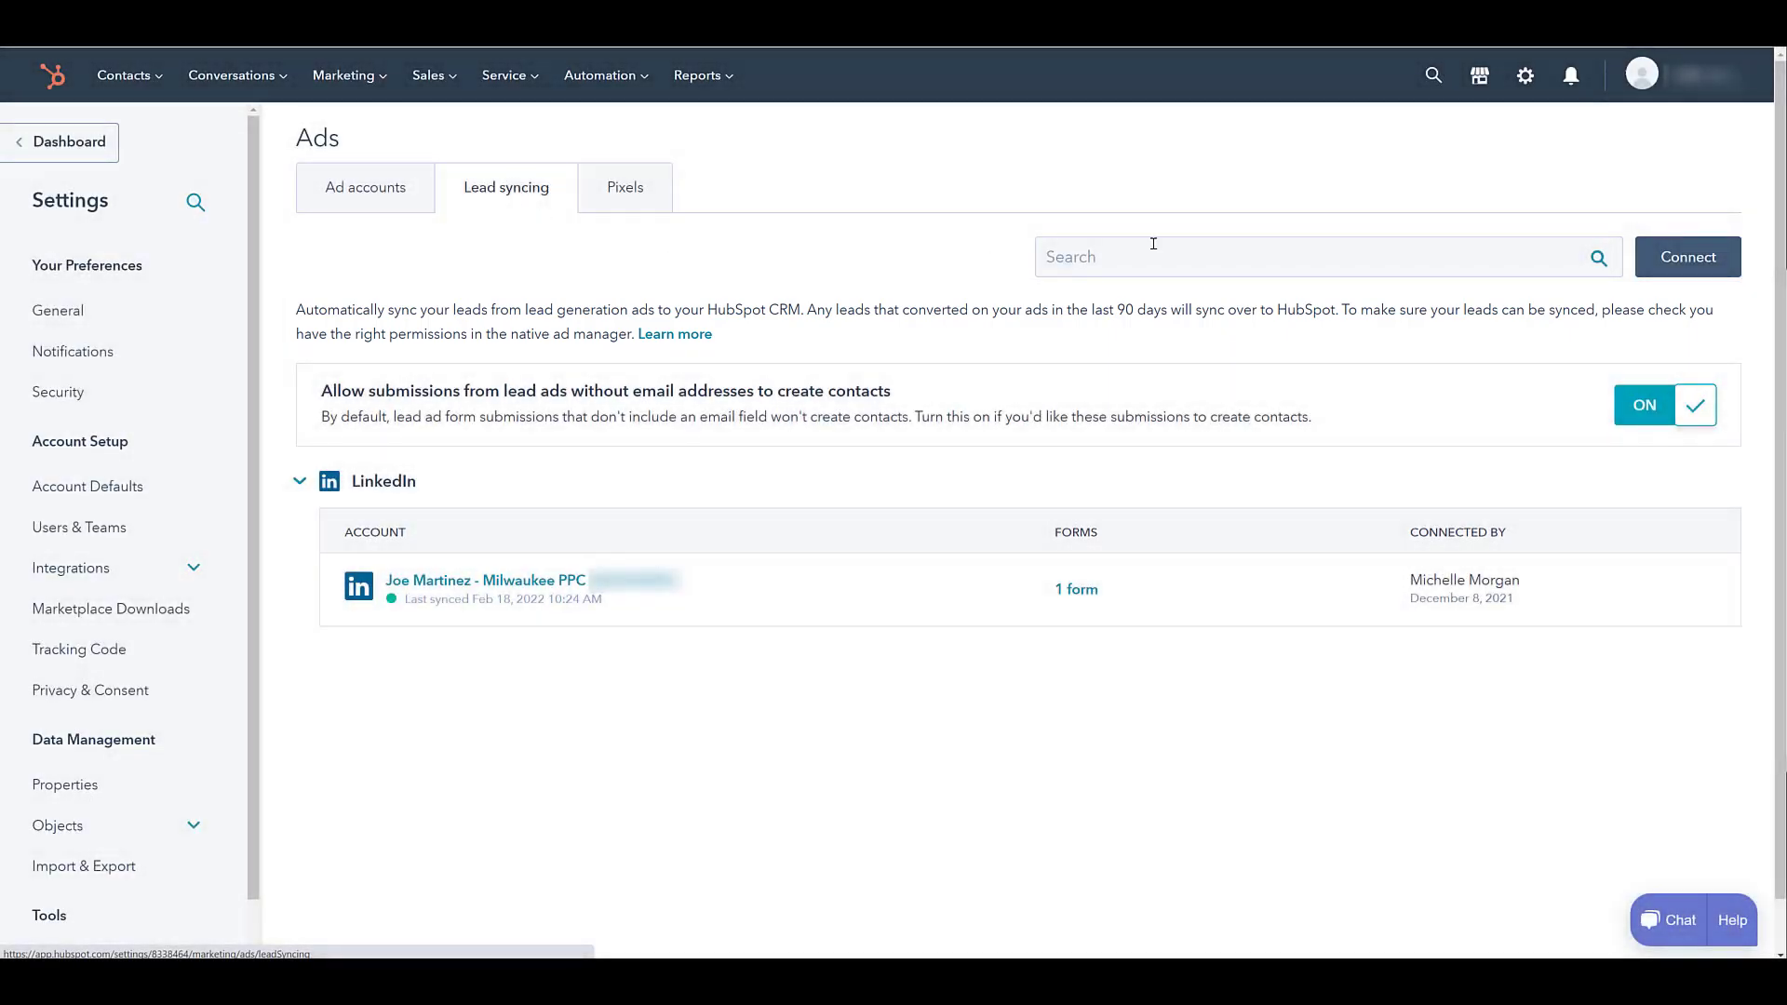
# Add Facebook as a lead source, syncing all leads from the Paid Media Pros page.
pyautogui.click(1675, 255)
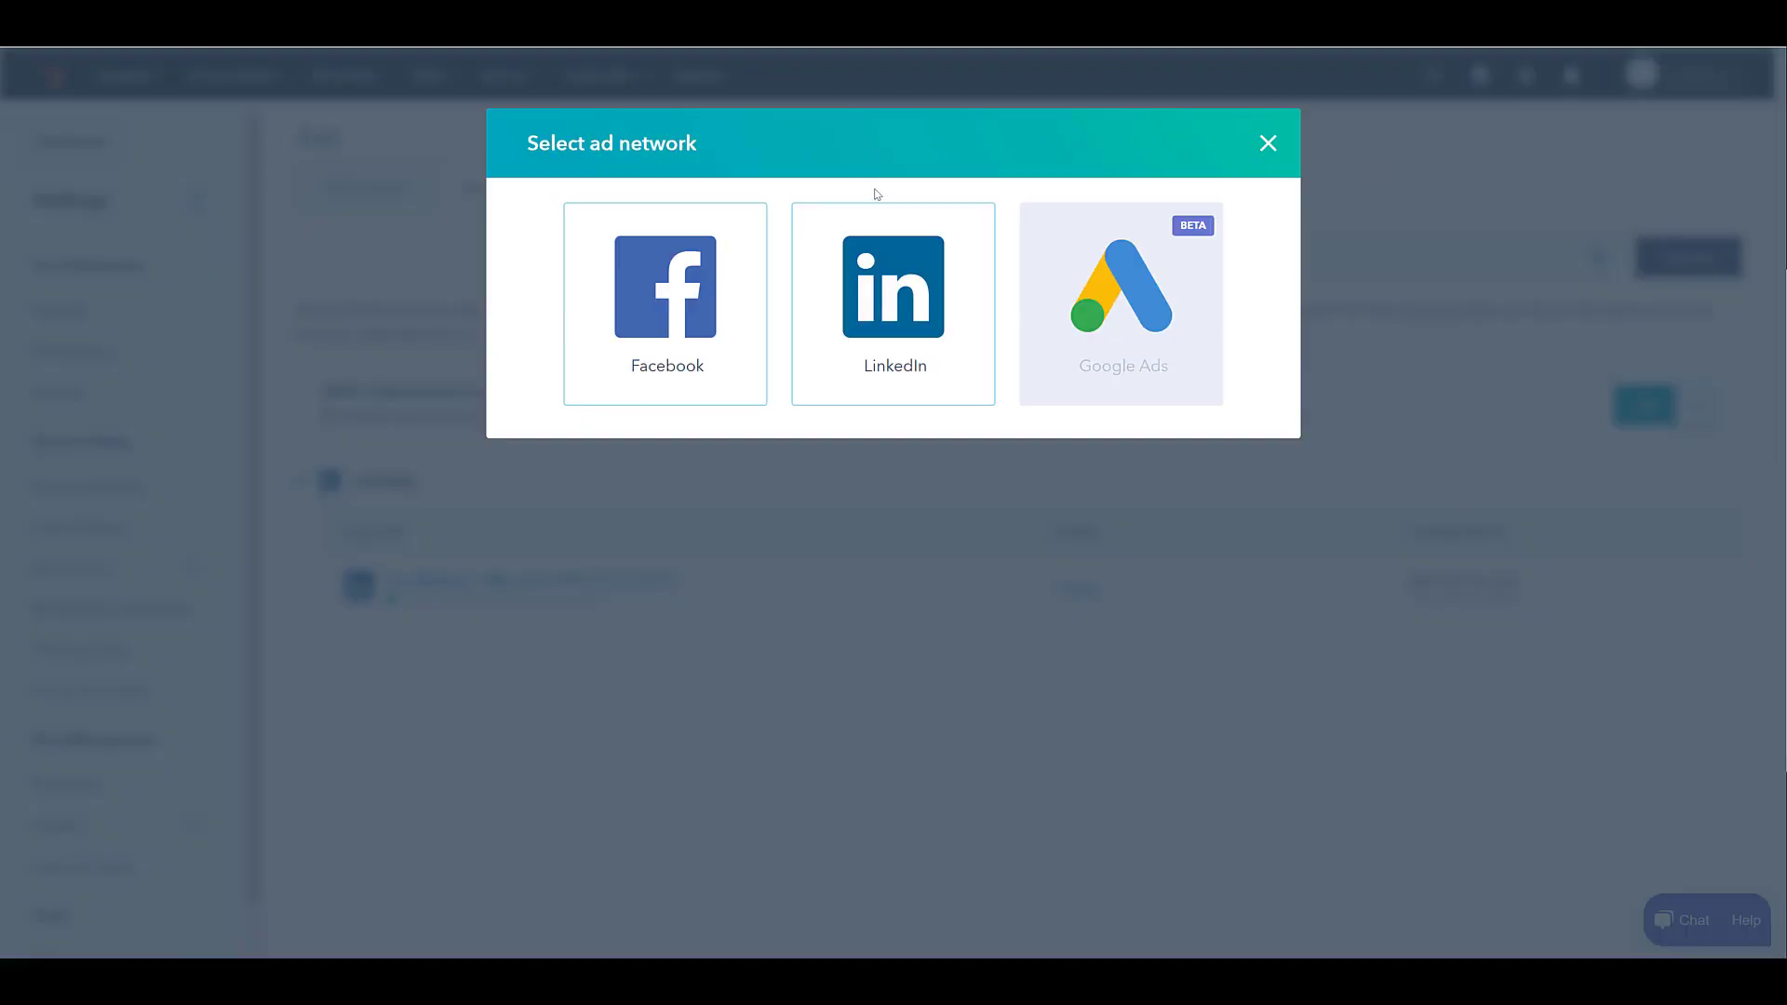
pyautogui.click(667, 279)
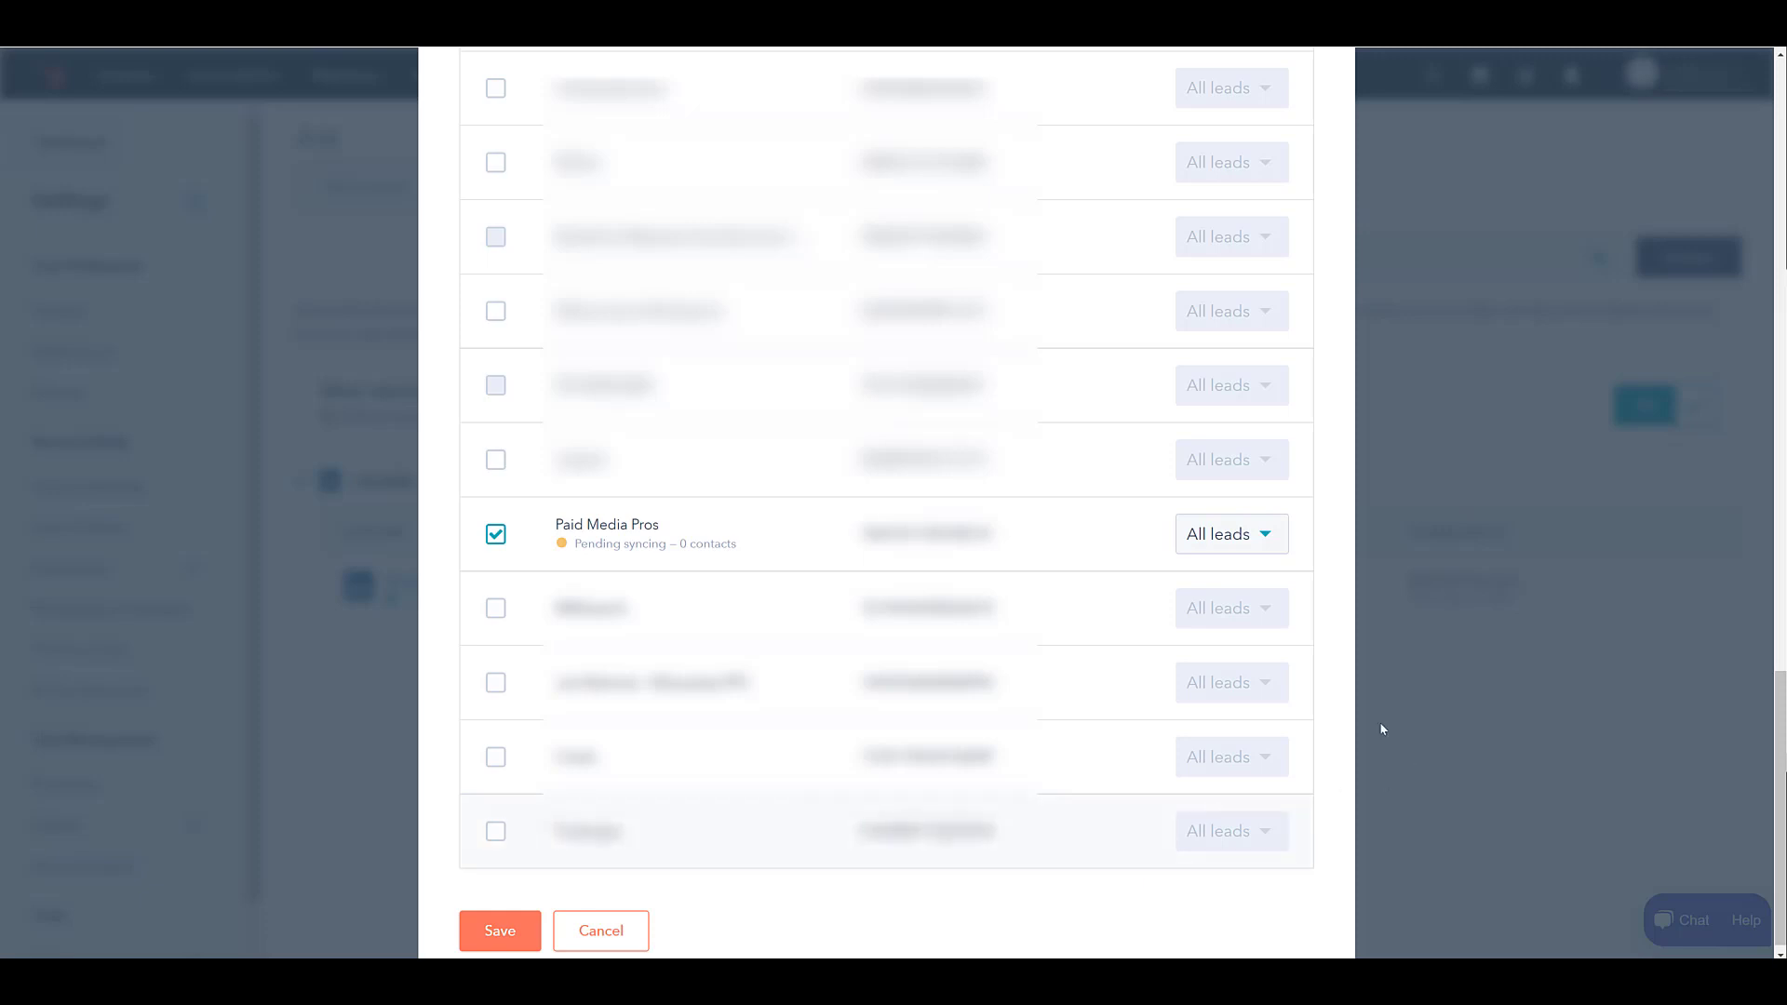
pyautogui.click(1269, 540)
pyautogui.scroll(-1, 1247, 651)
pyautogui.click(1341, 769)
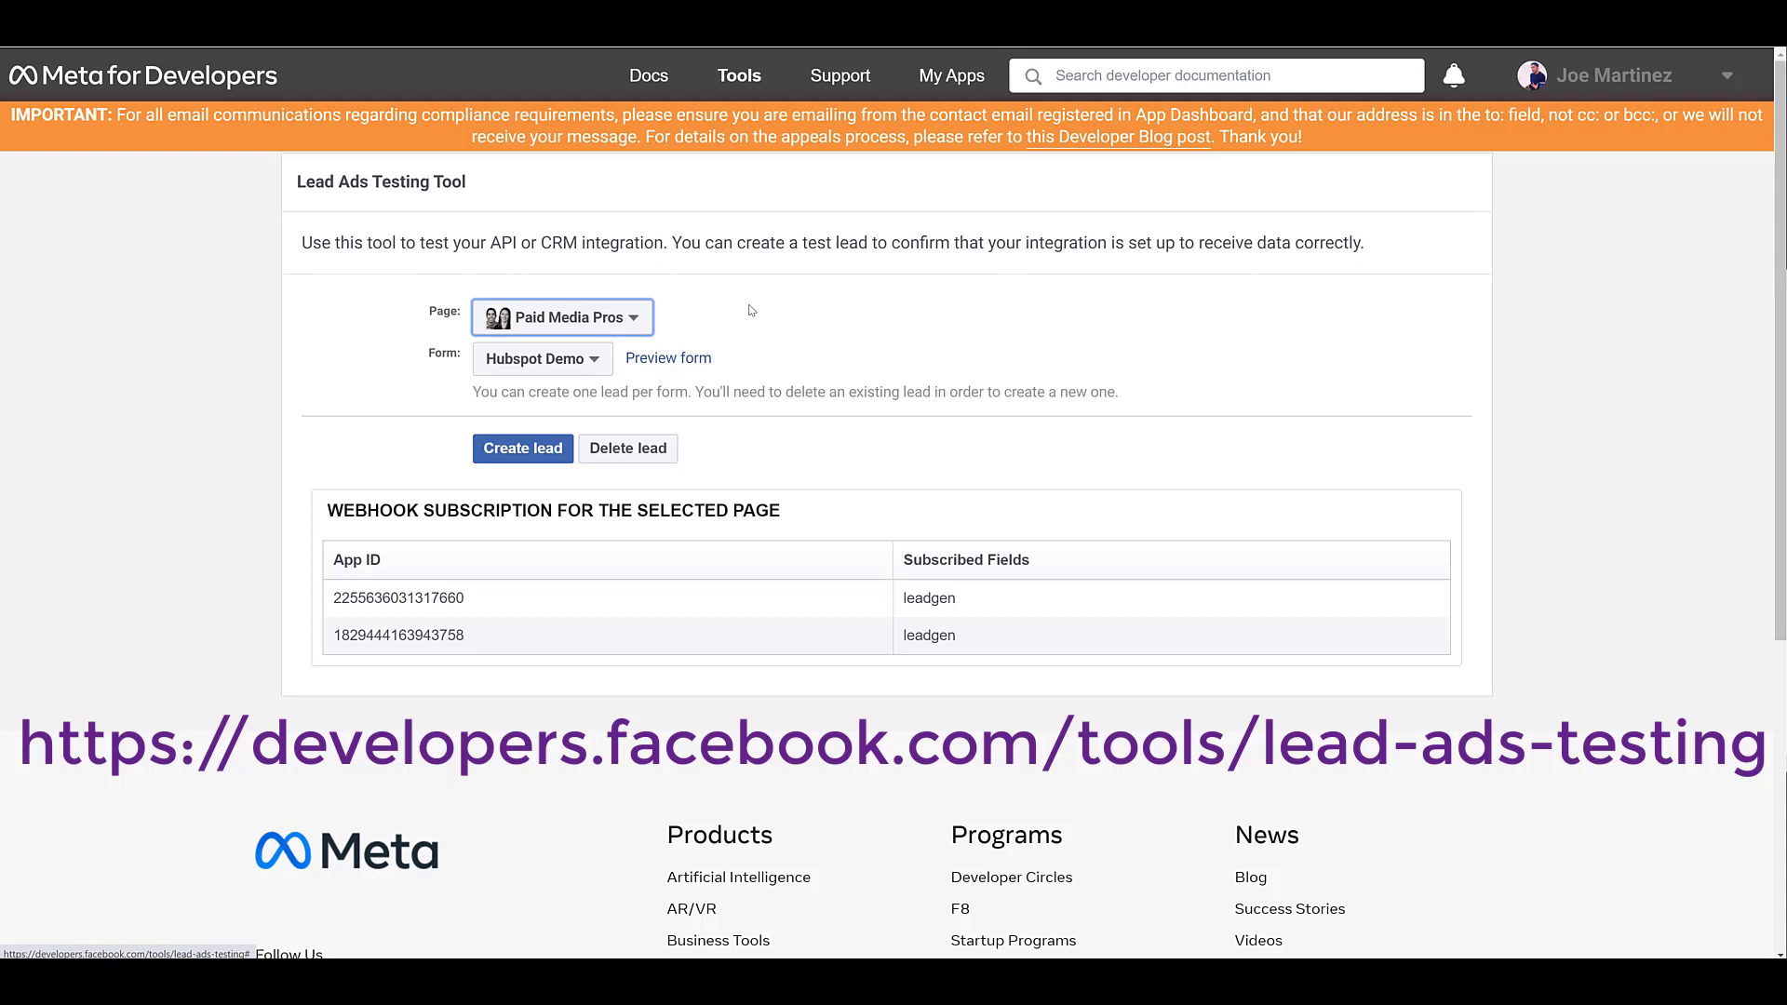
# List the Paid Media Pros page's lead forms in the Lead Ads Testing Tool.
pyautogui.click(580, 372)
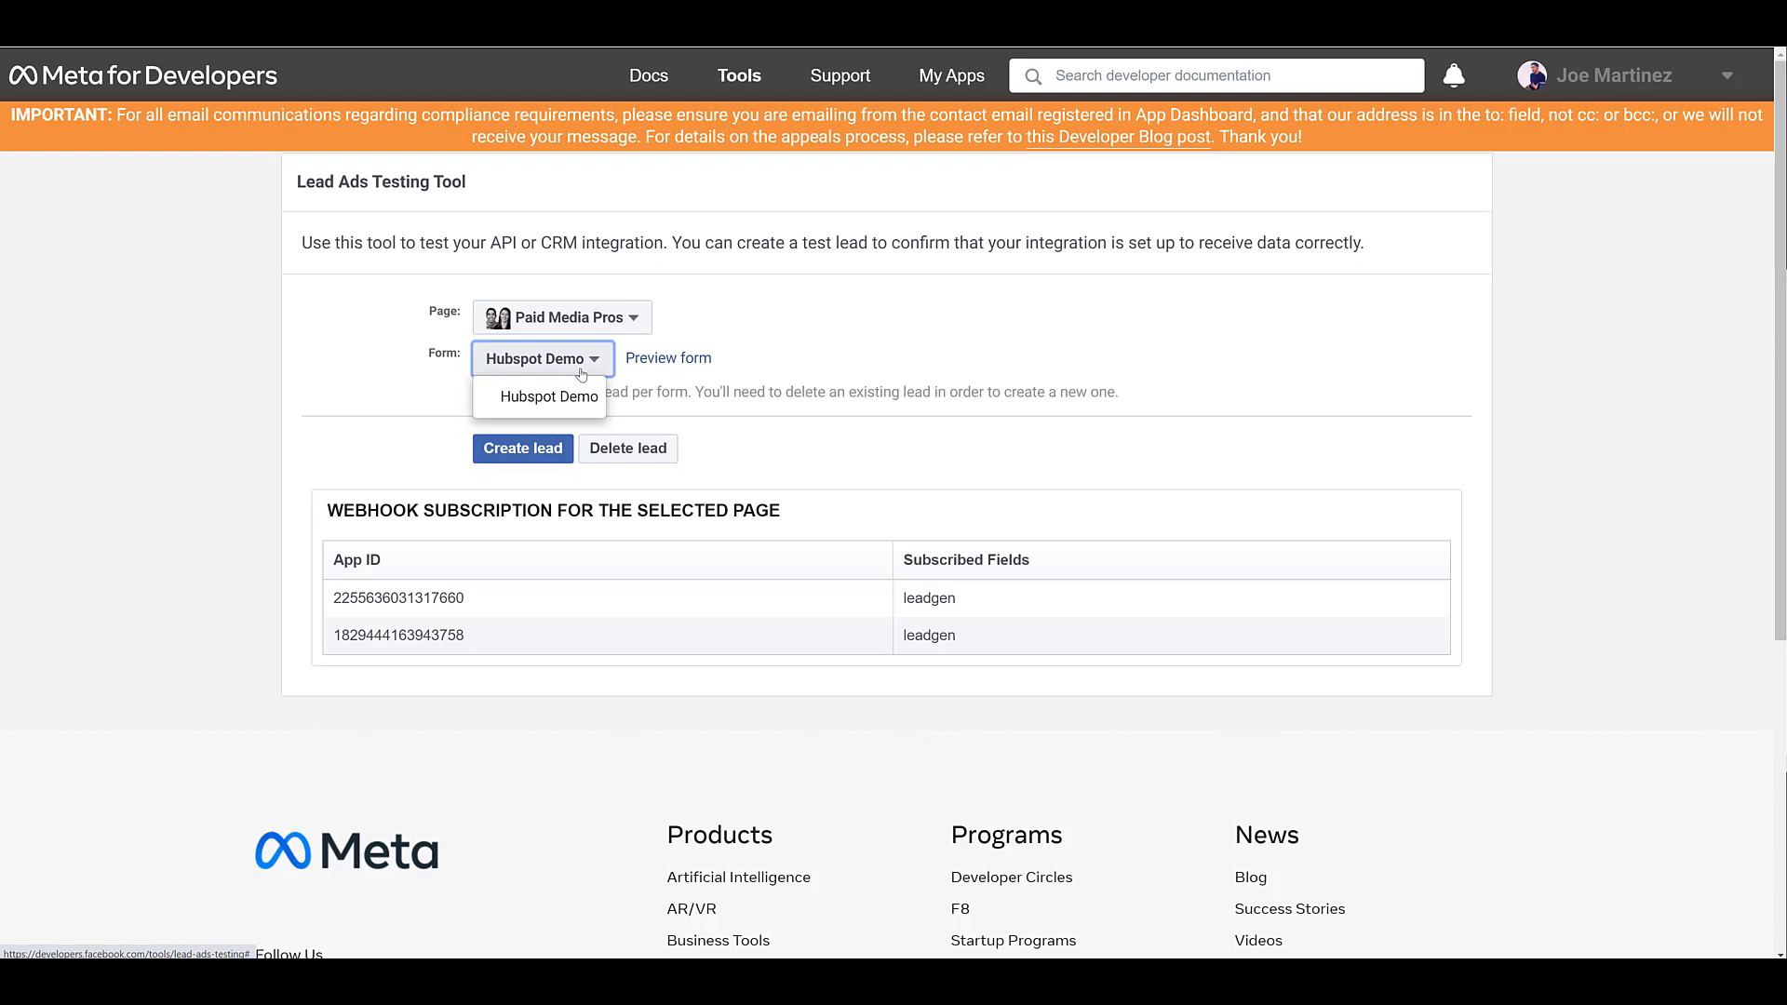
# Preview the Hubspot Demo form through its terms page, close it, and create a test lead.
pyautogui.click(679, 370)
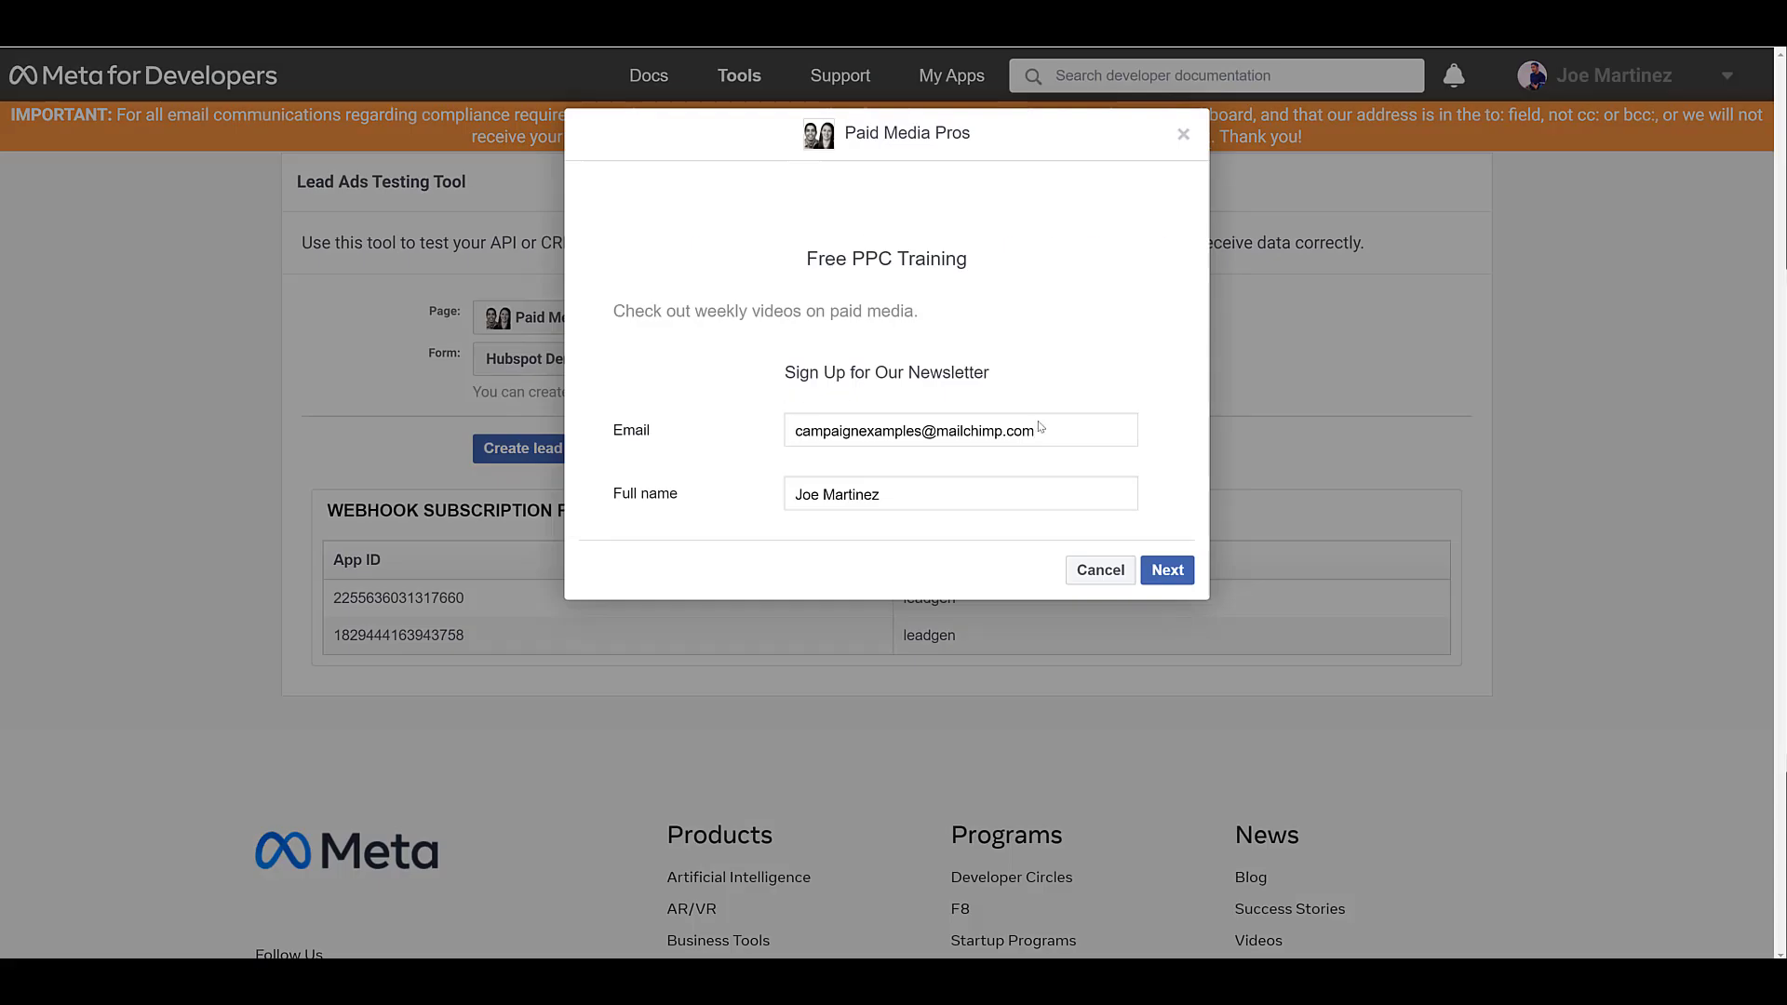
pyautogui.click(1165, 571)
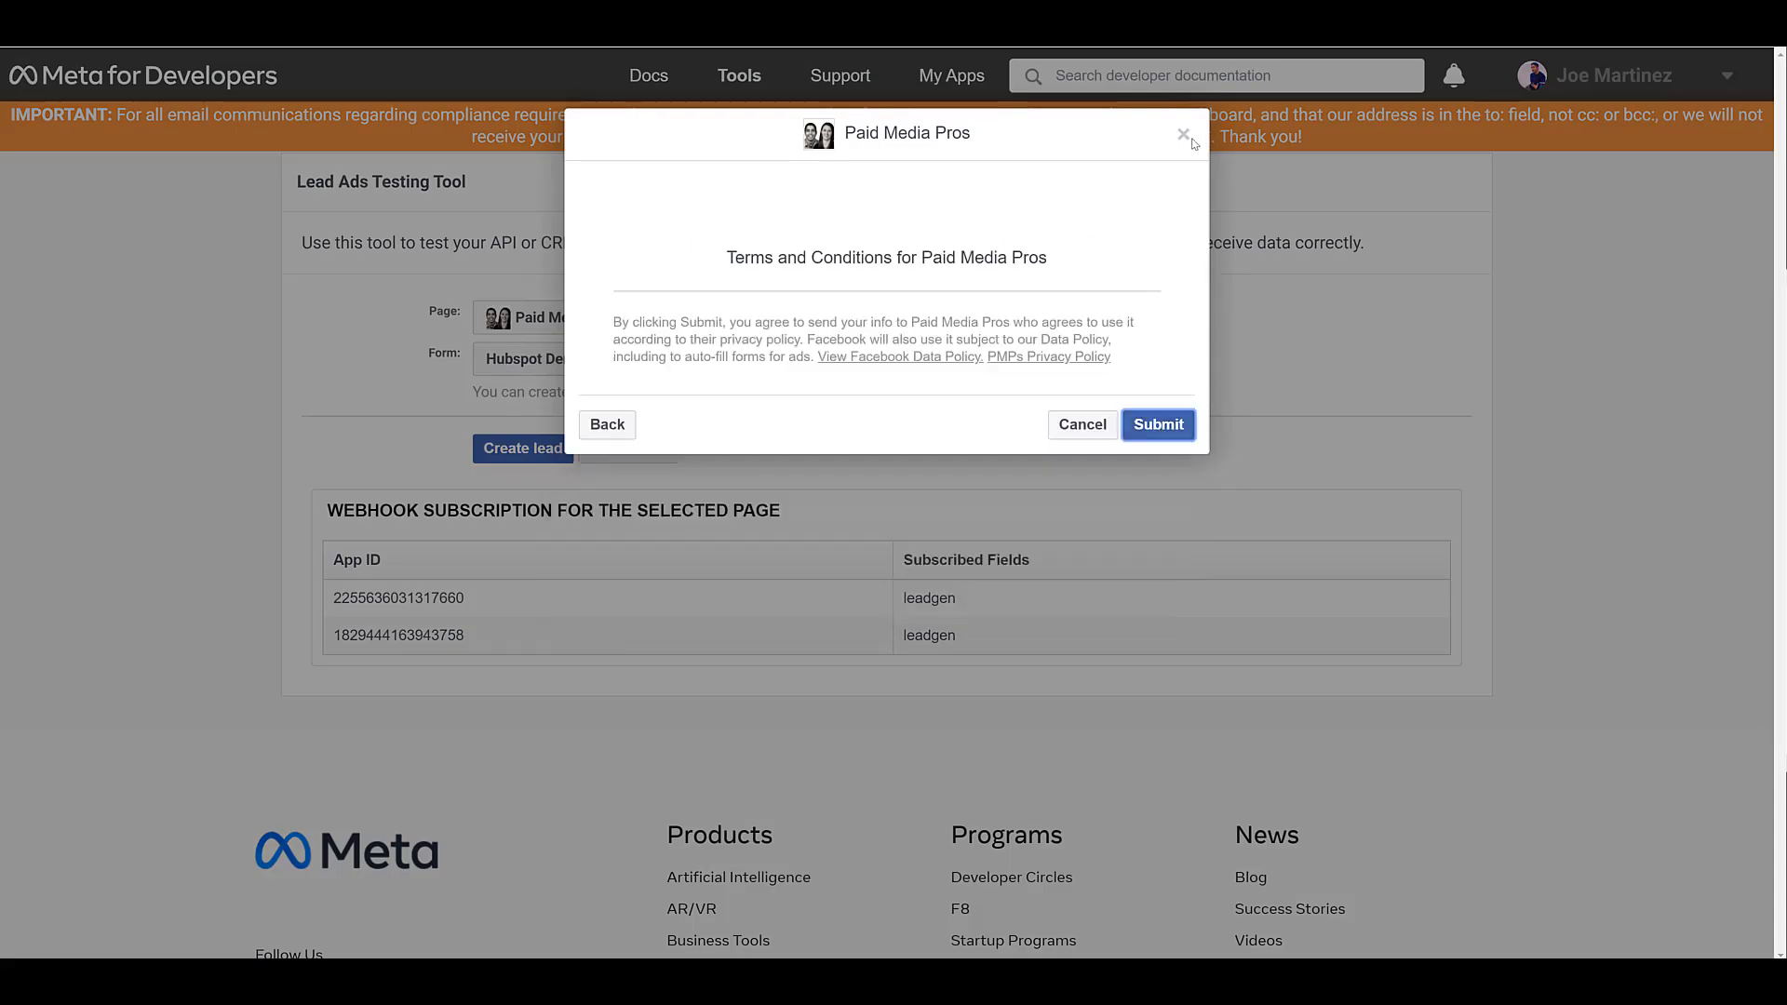
pyautogui.click(1185, 136)
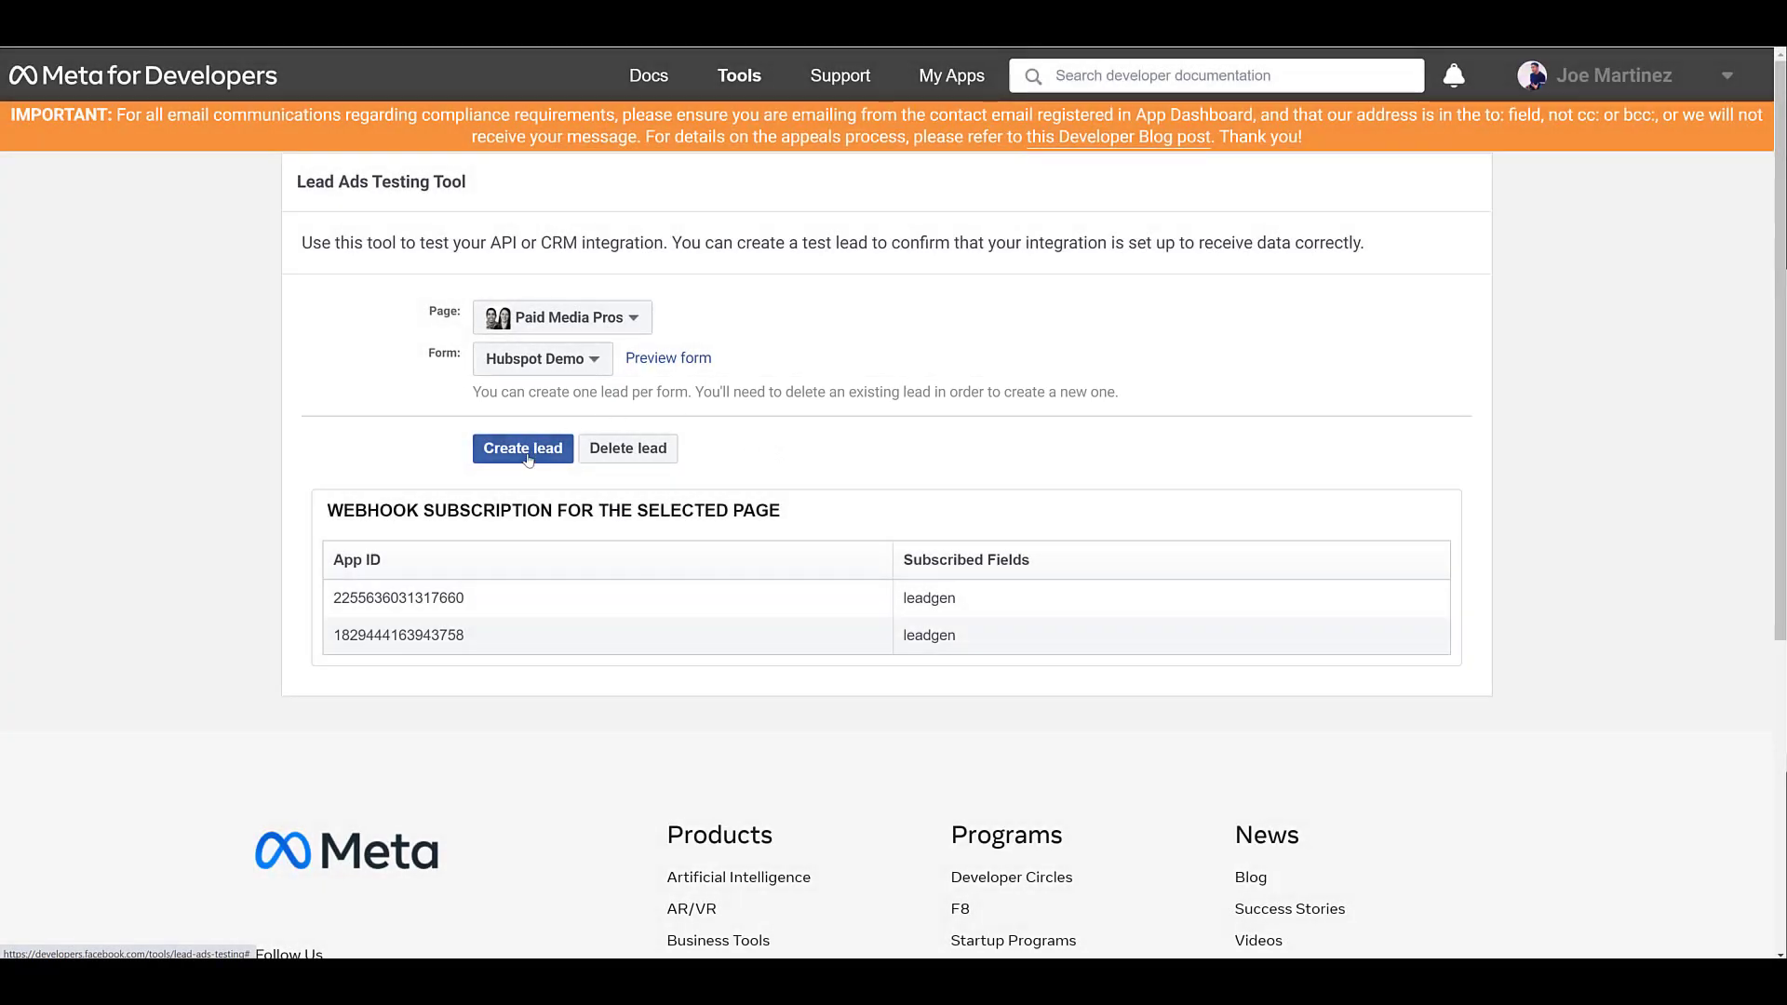
pyautogui.click(523, 451)
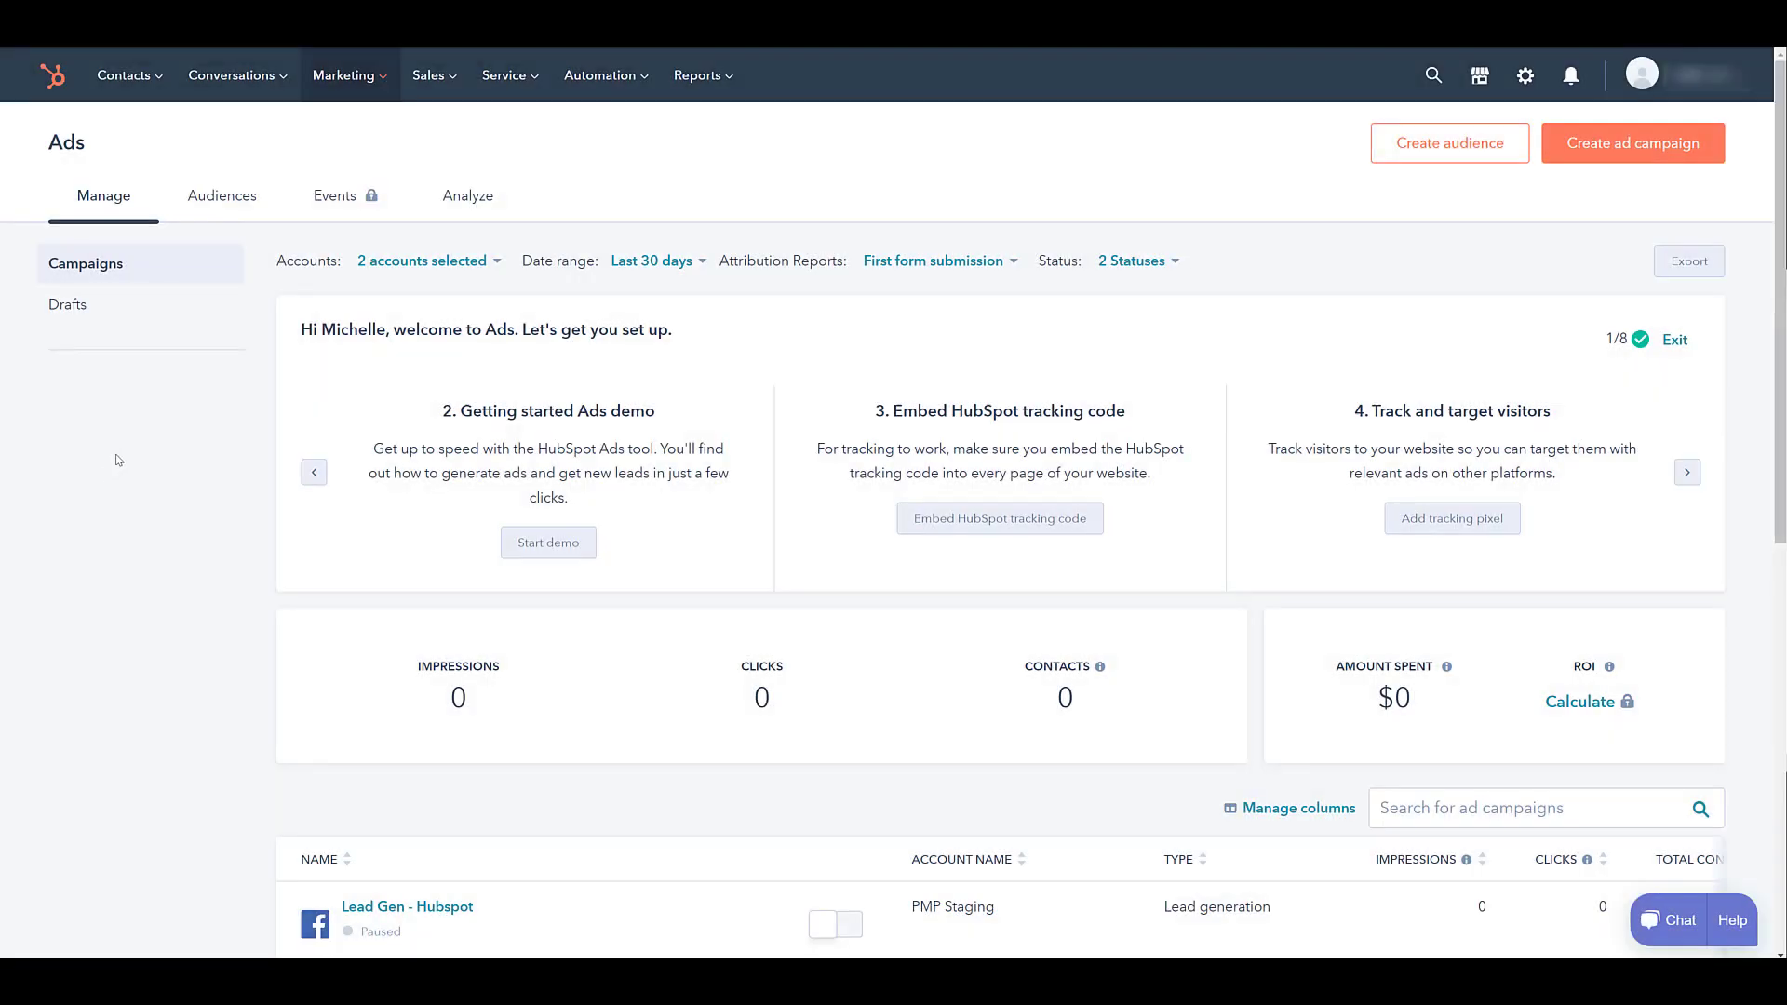
# Review the PMP Staging Facebook campaigns, such as Lead Gen - Hubspot, in HubSpot Ads.
pyautogui.click(340, 78)
pyautogui.scroll(-3, 494, 427)
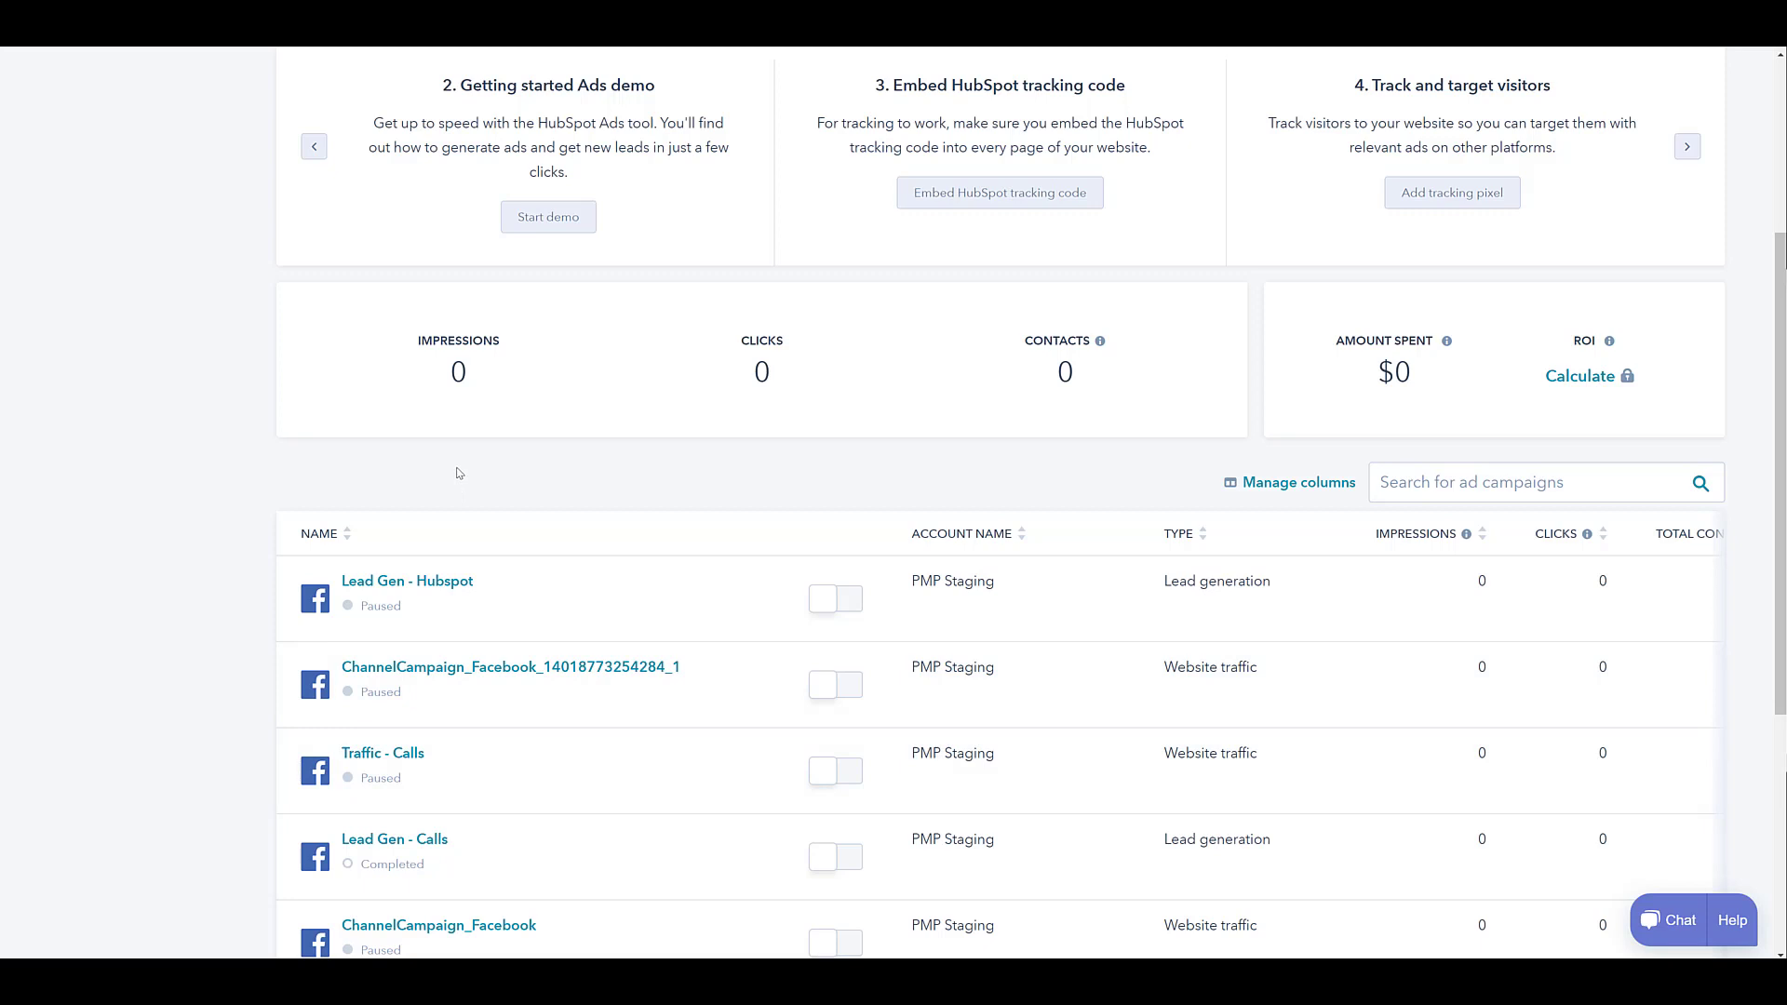
pyautogui.scroll(3, 457, 473)
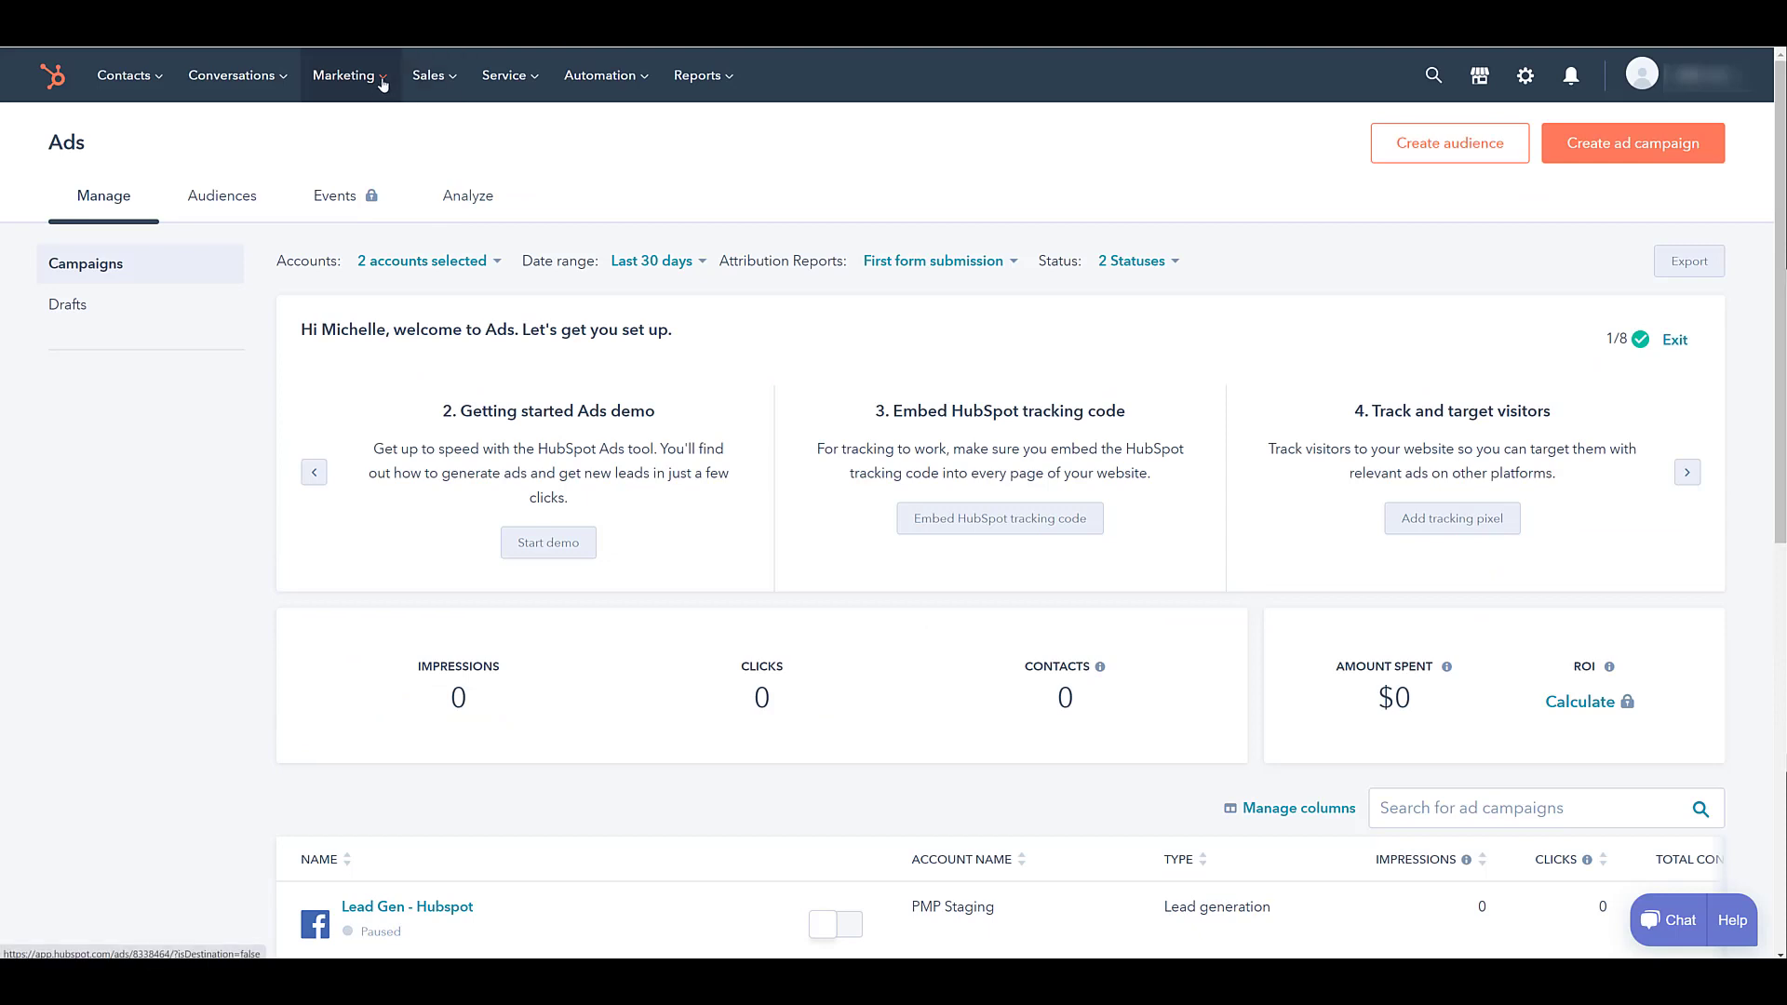
pyautogui.click(144, 81)
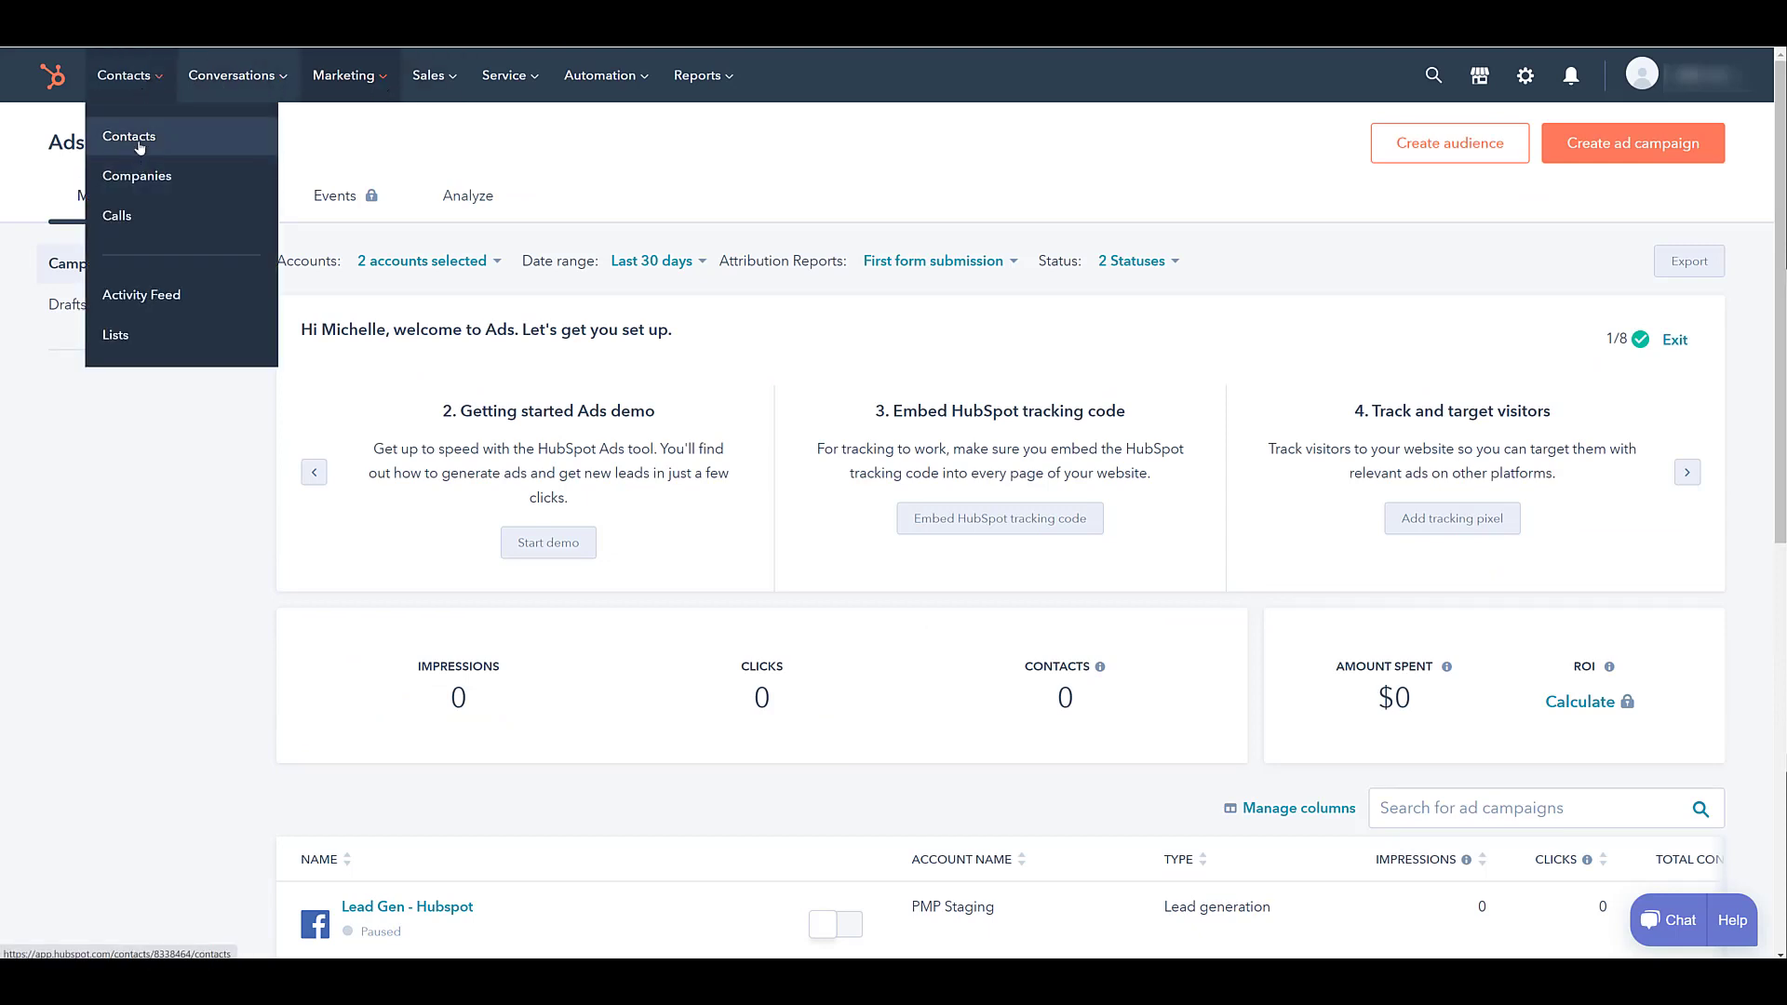
# Open the Contacts list and find the unassigned Facebook test lead at the top.
pyautogui.click(130, 137)
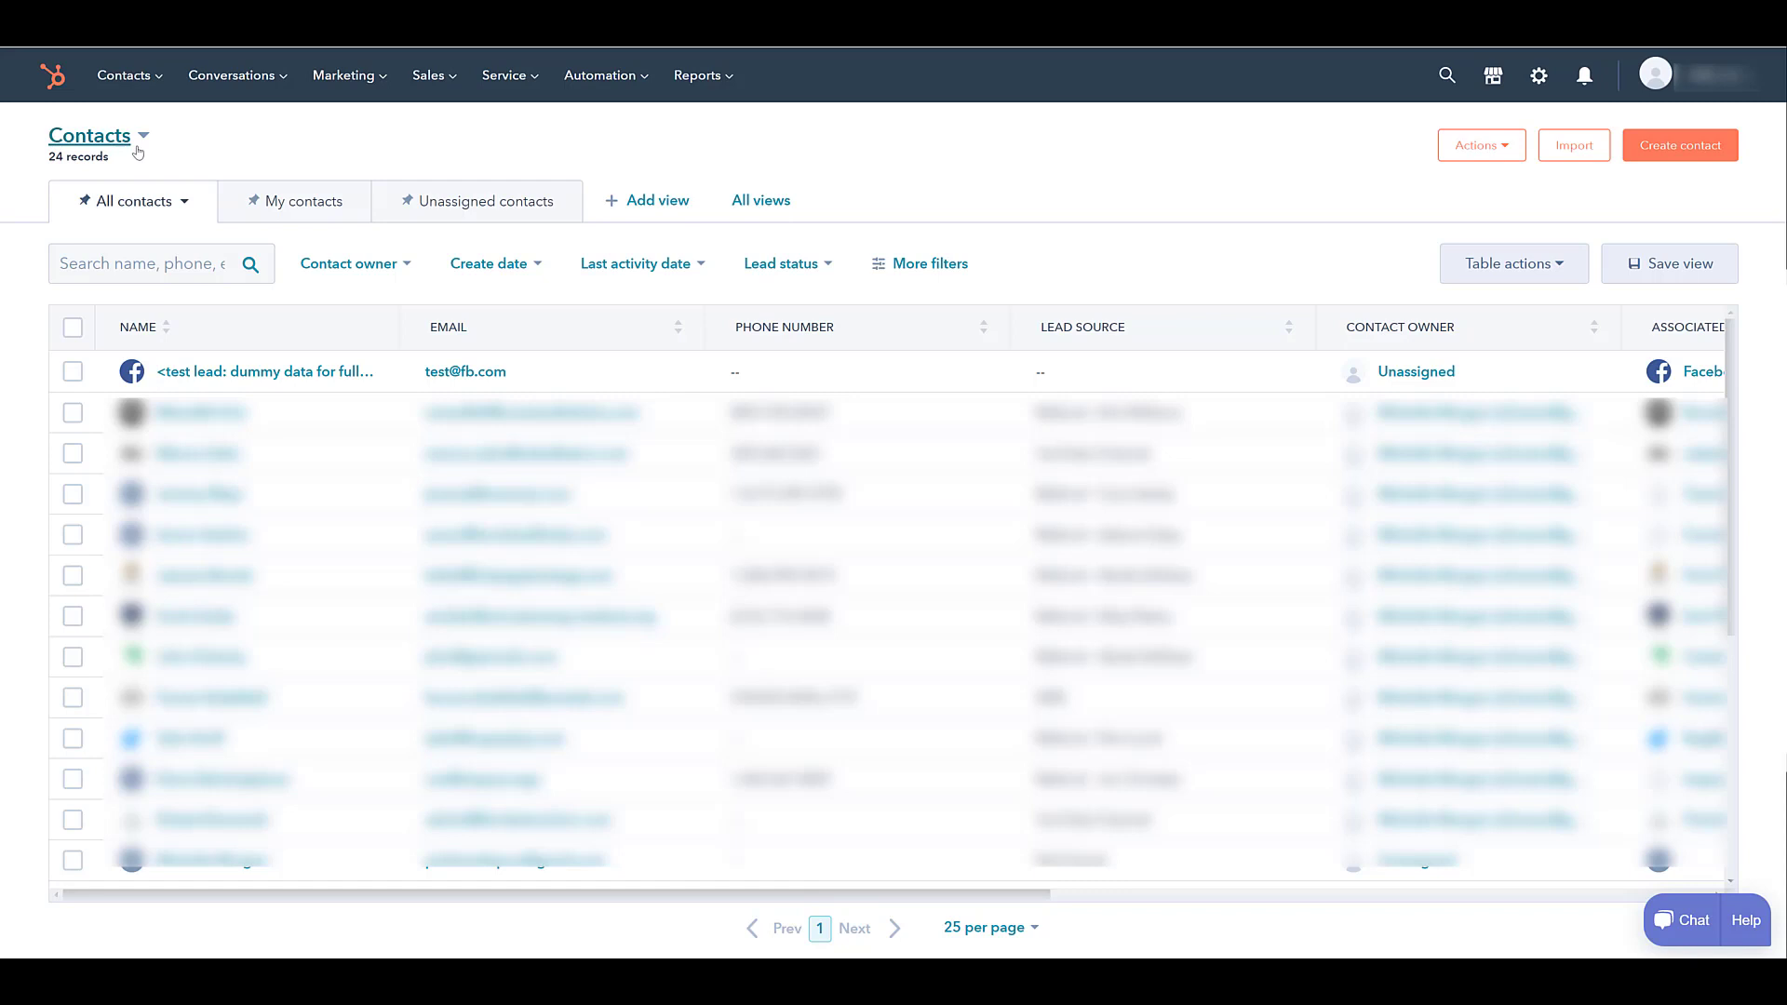
# From the Ads dashboard, start creating the Contact List Example audience for Facebook.
pyautogui.click(367, 84)
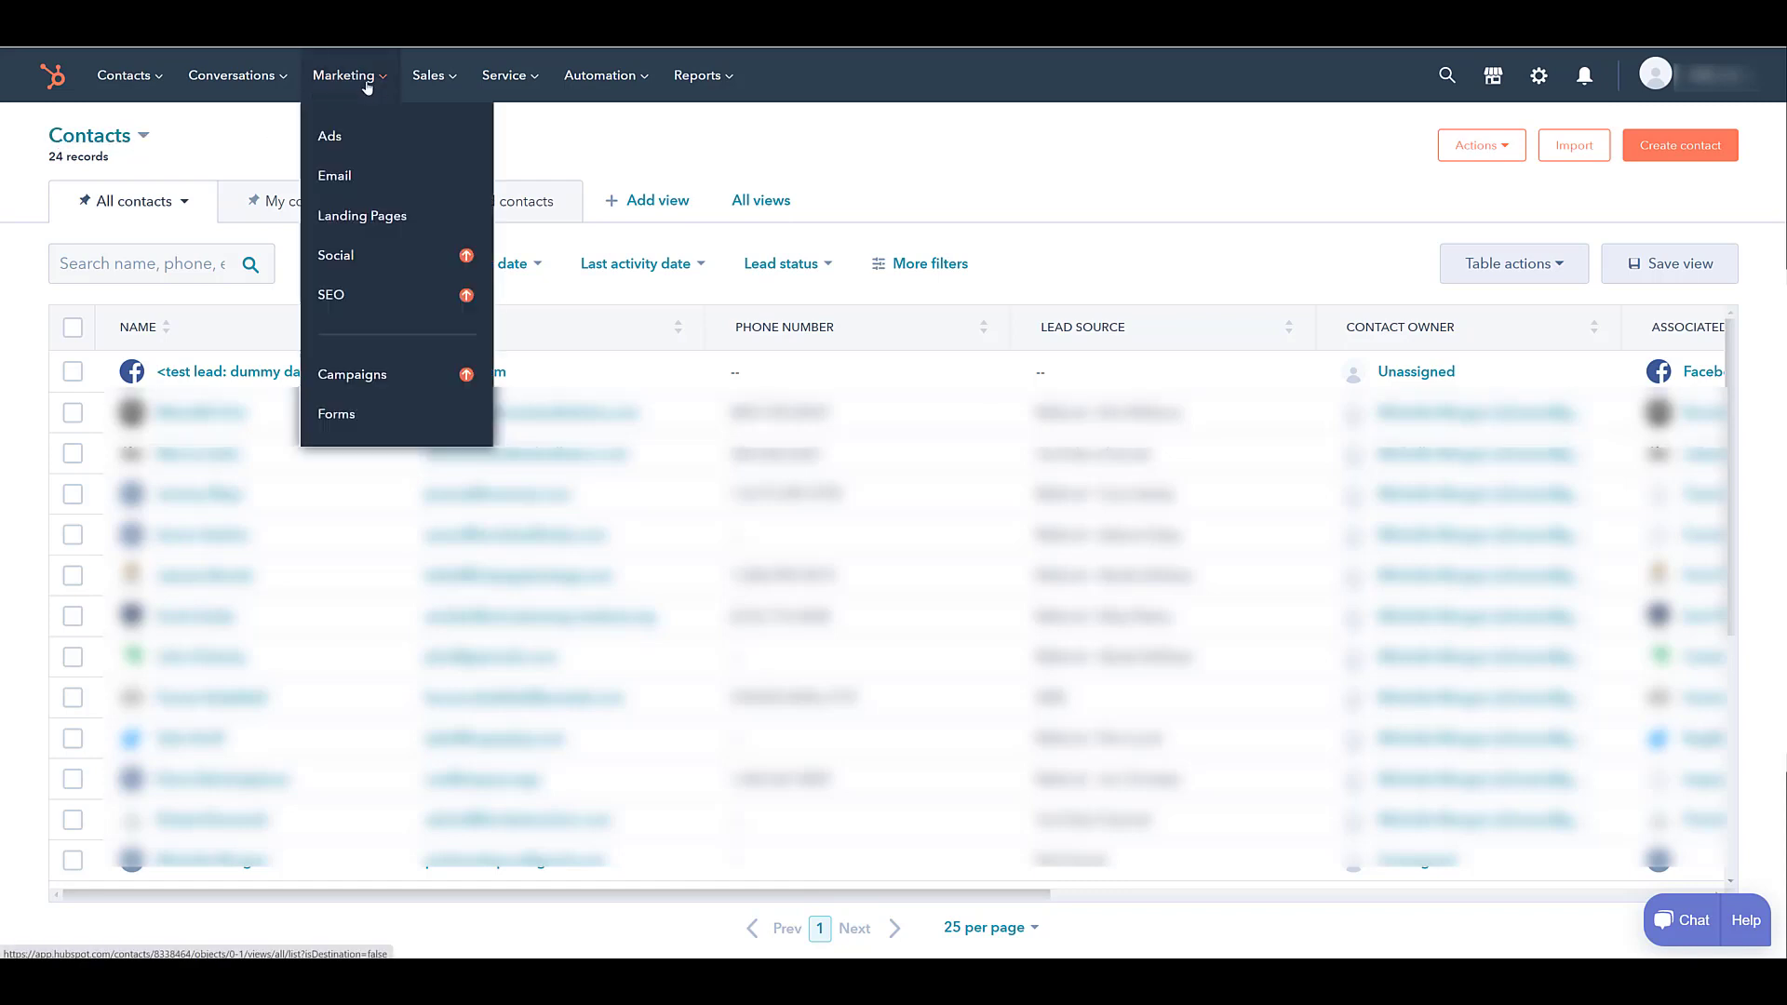
pyautogui.click(355, 140)
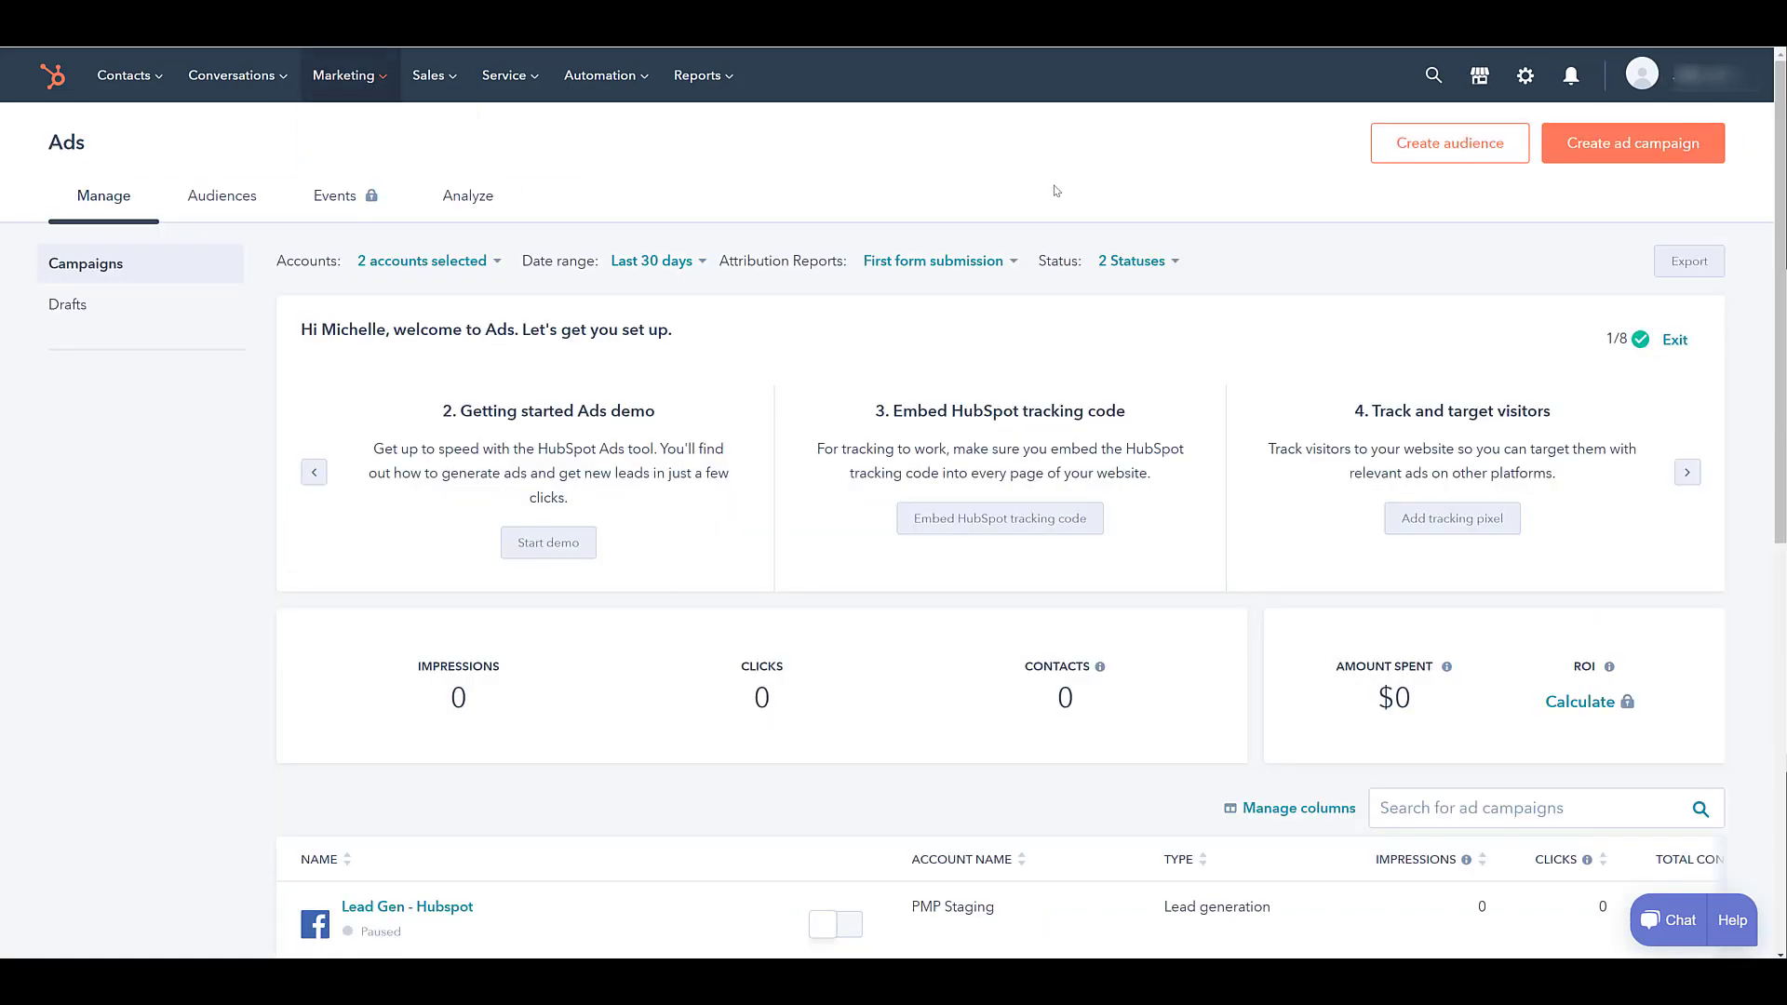
pyautogui.click(1479, 159)
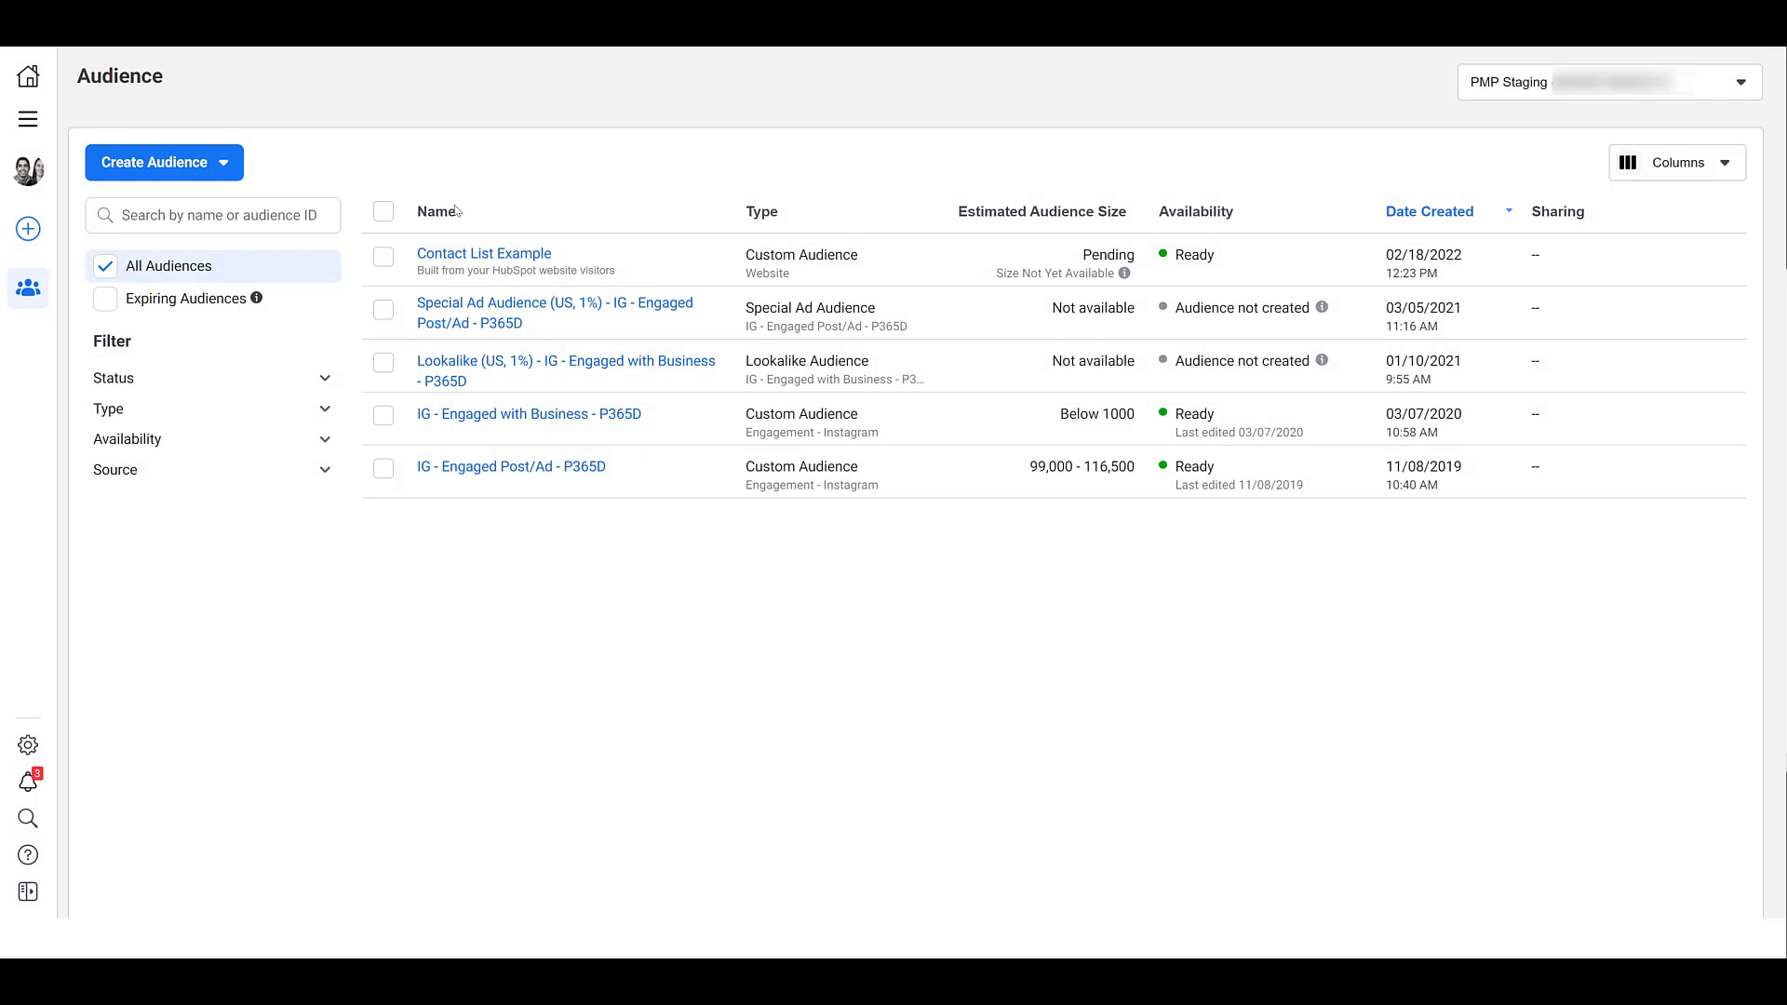
pyautogui.click(27, 120)
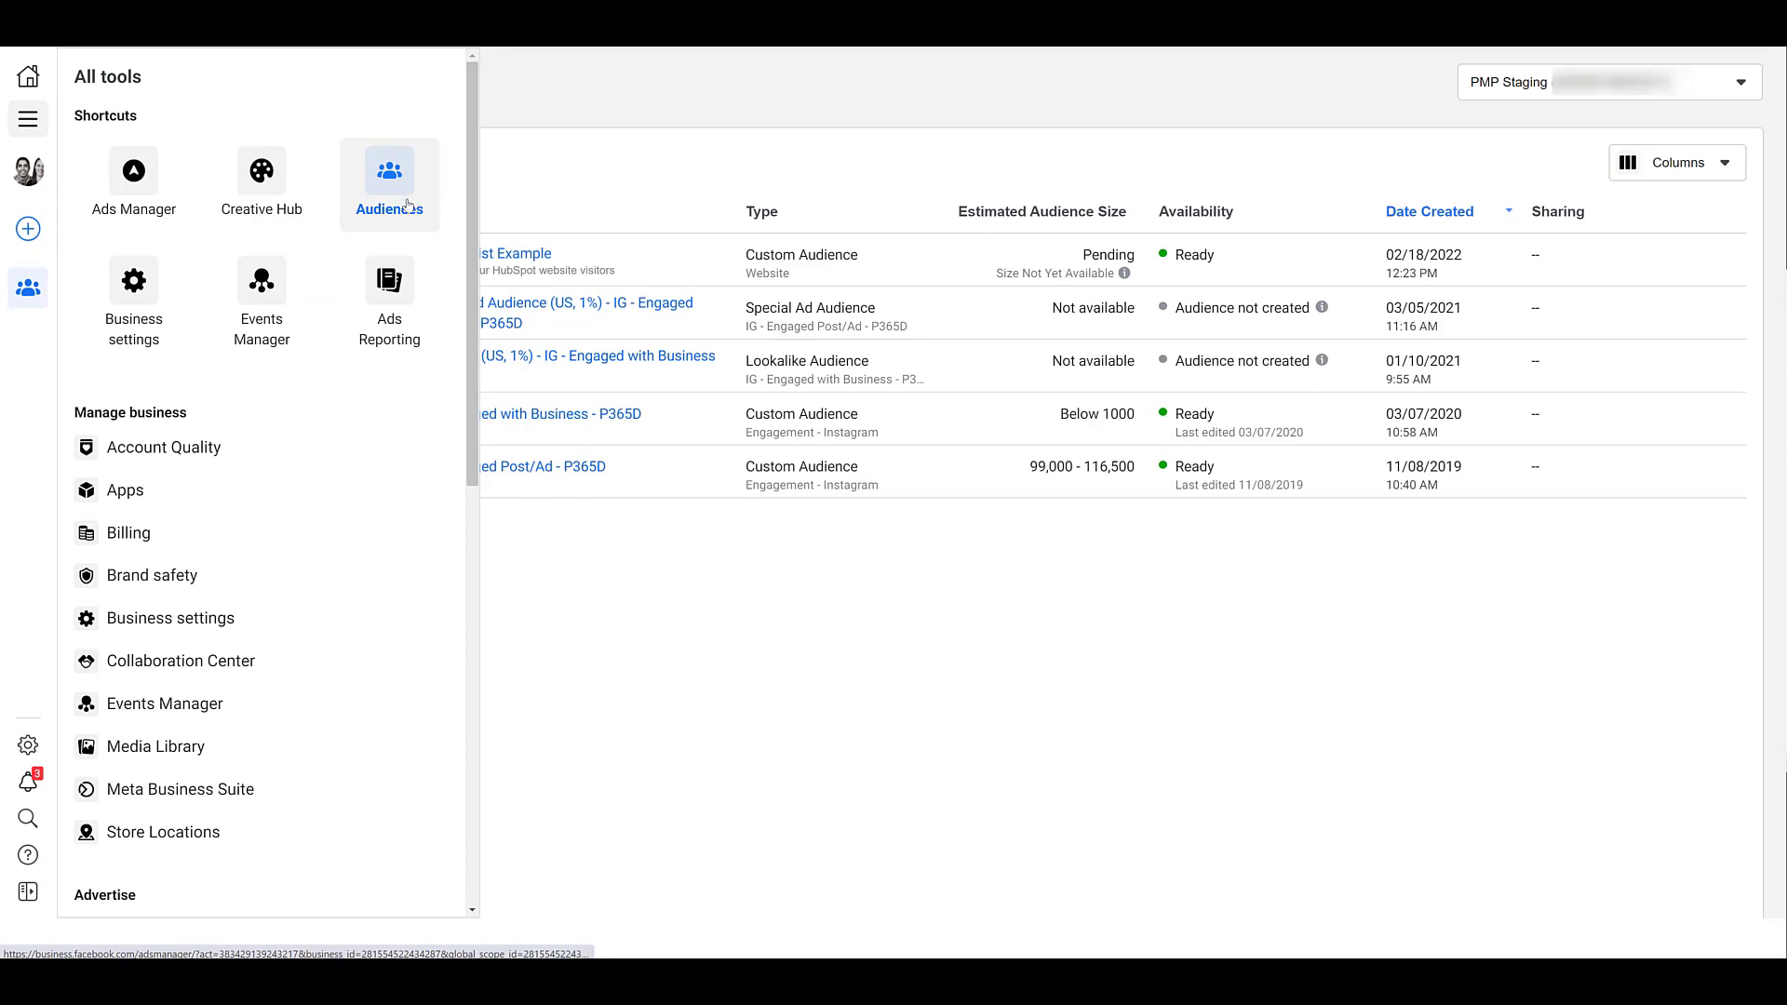
pyautogui.scroll(-4, 327, 379)
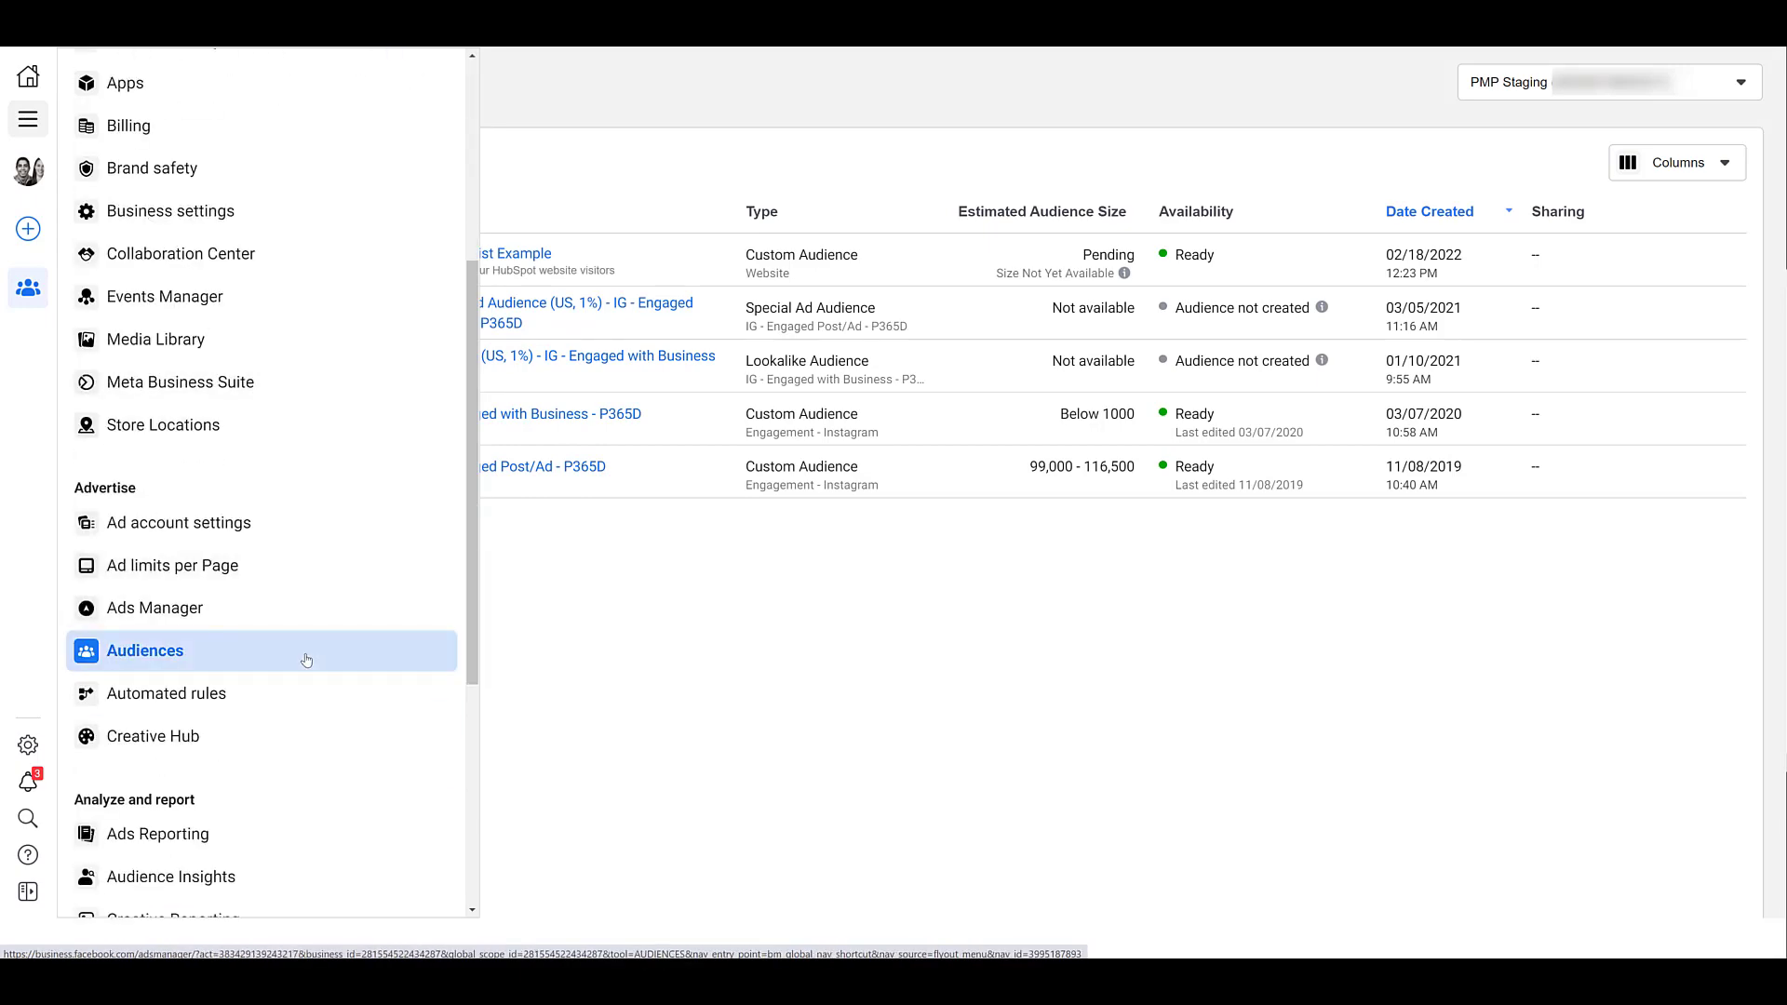
pyautogui.click(306, 659)
# Select the Ready 'Contact List Example' website audience in the Meta Ads Manager Audiences list.
pyautogui.click(380, 259)
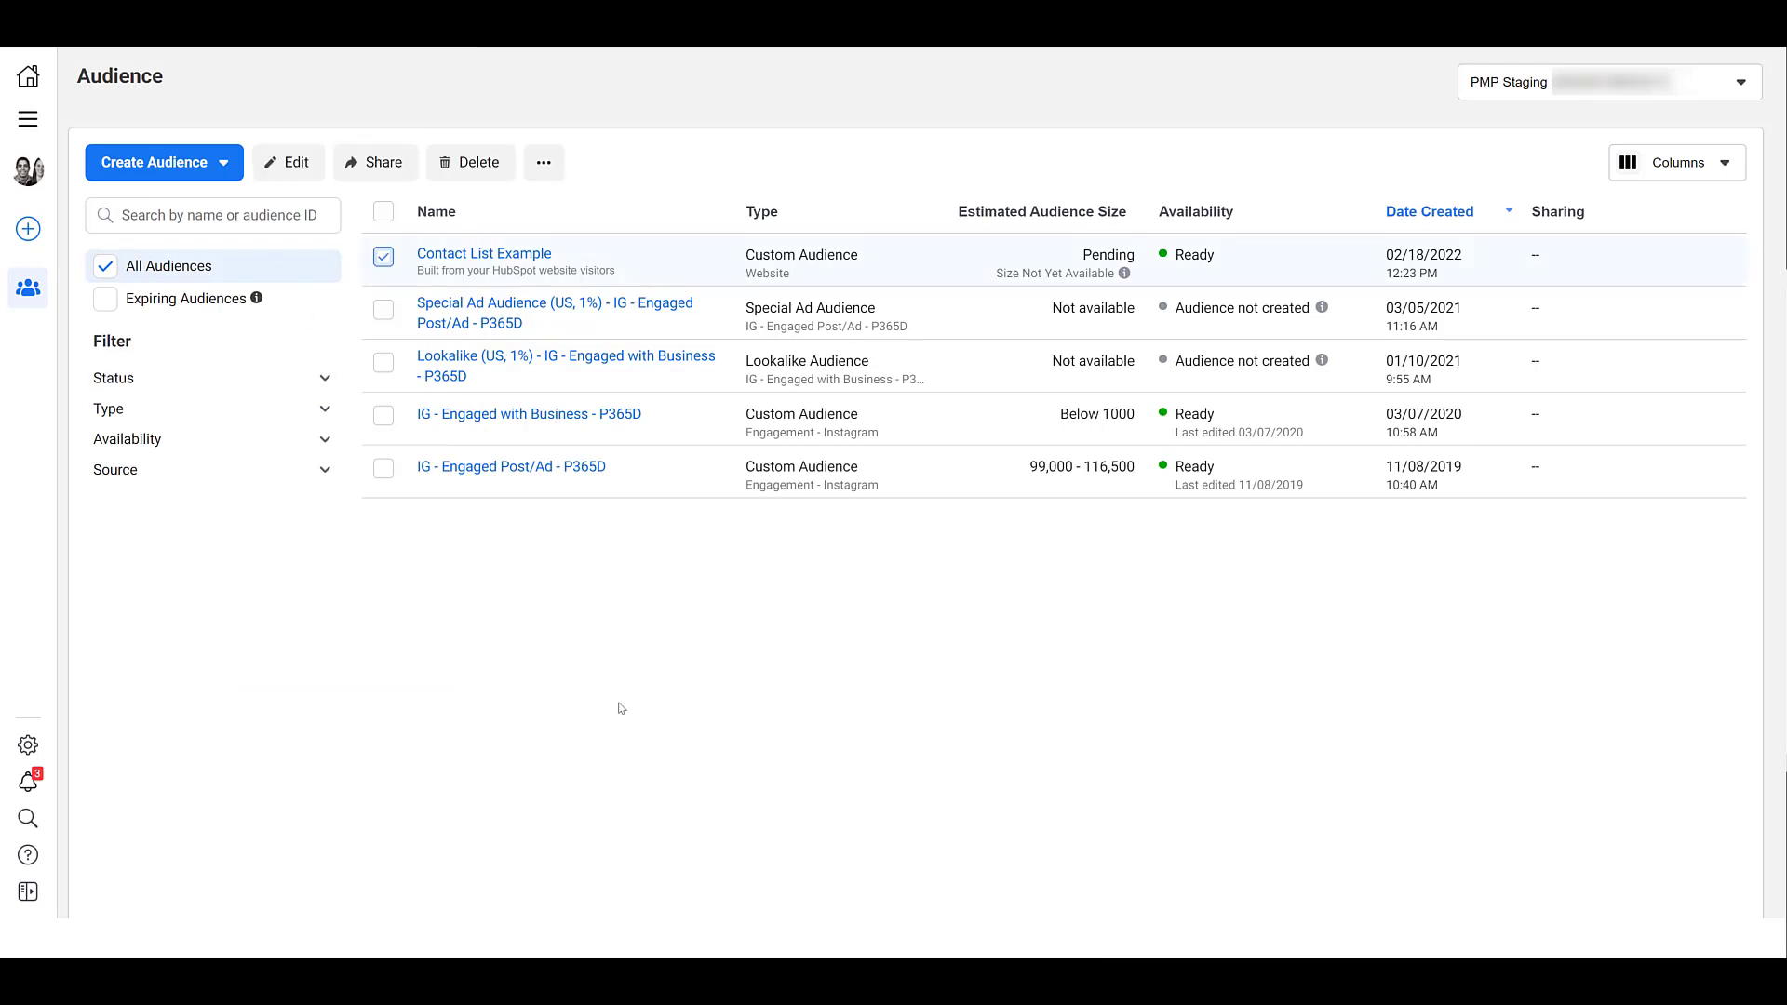